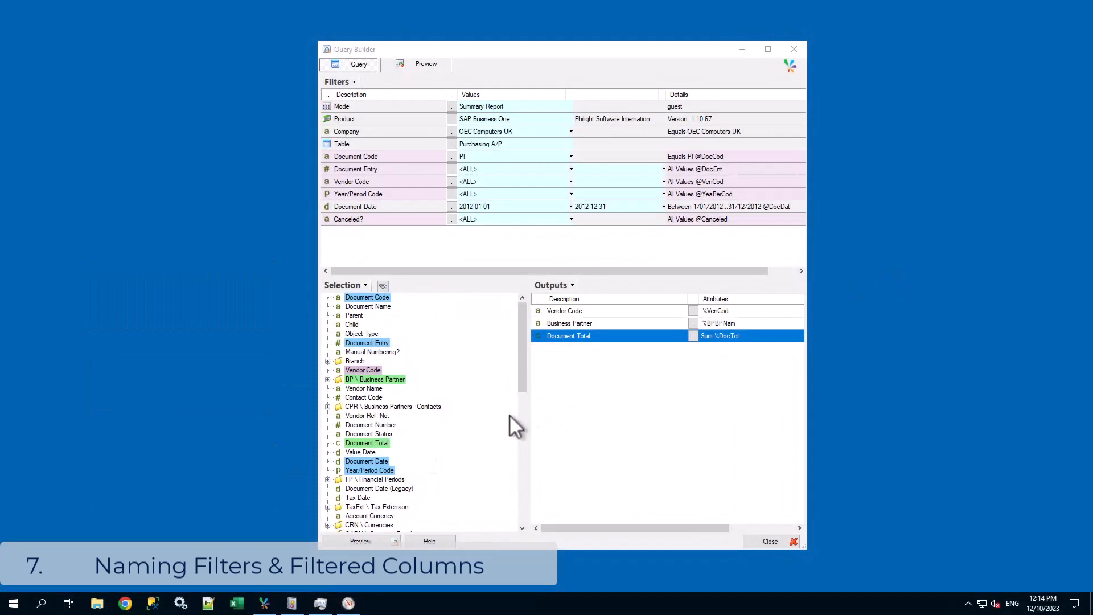
Add Document Status as a filter below Document Date and set its value to Open (O).
mouse_move(367, 434)
mouse_down()
mouse_move(395, 234)
mouse_move(380, 218)
mouse_up()
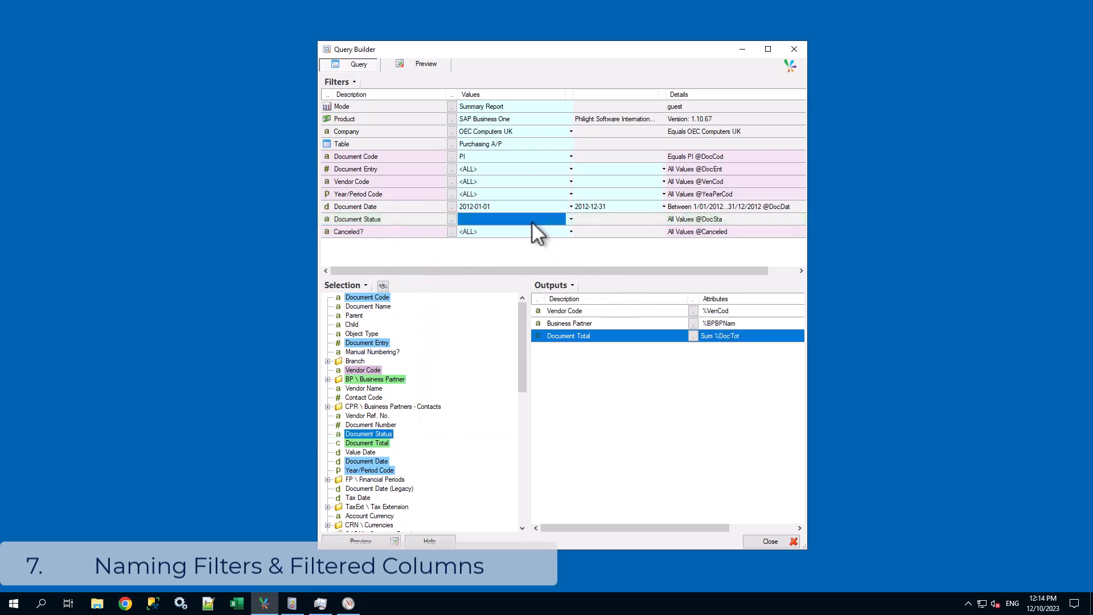
click(453, 219)
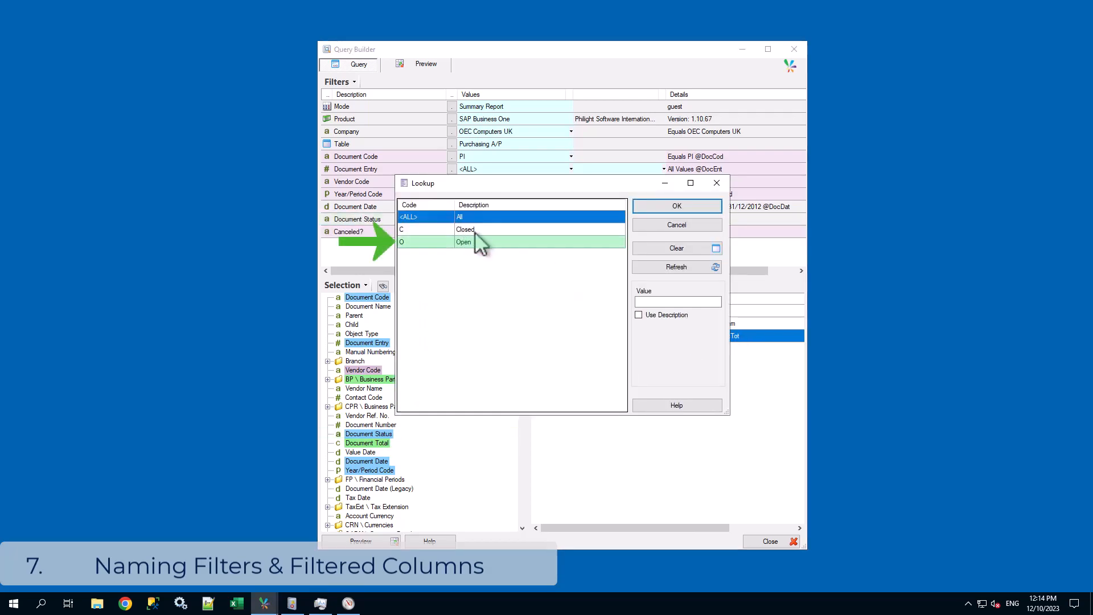
click(489, 242)
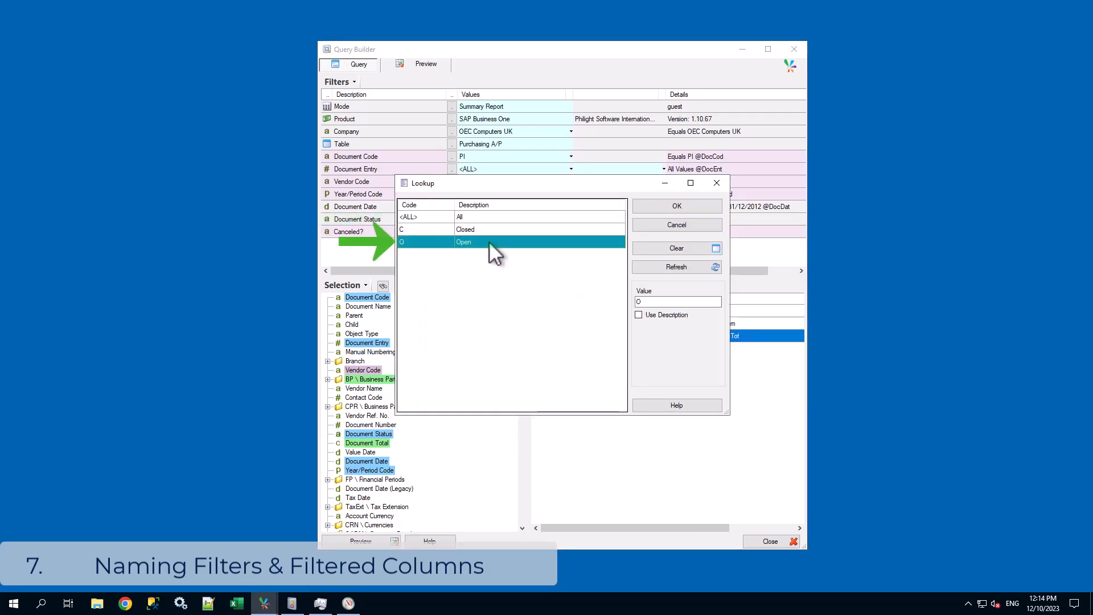
click(672, 206)
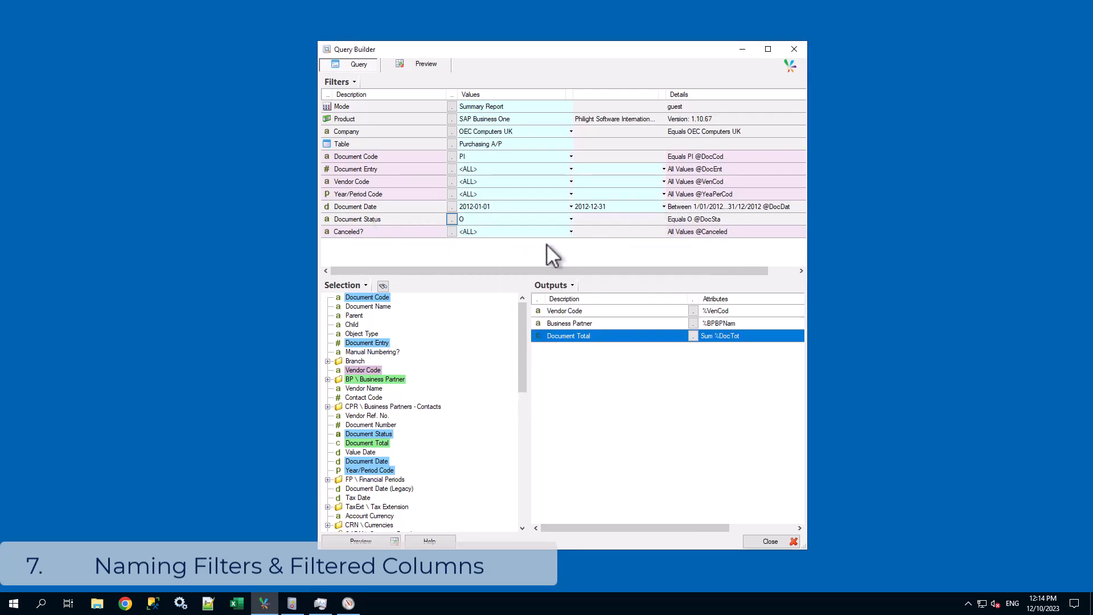
Give the new Document Status filter the name StatusOpen and the description Status Open.
right_click(411, 221)
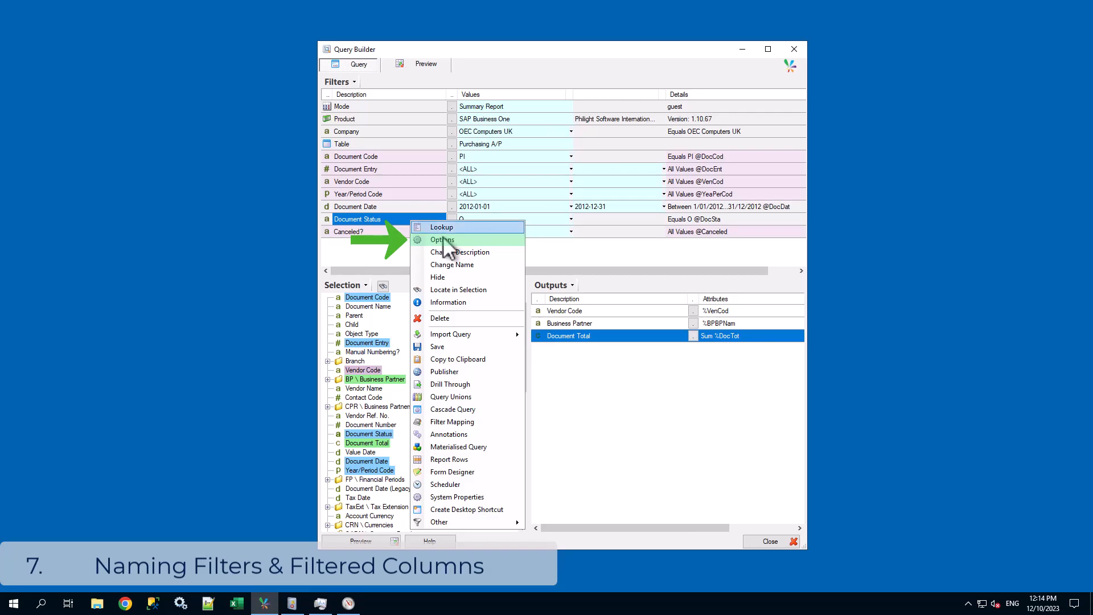
click(424, 239)
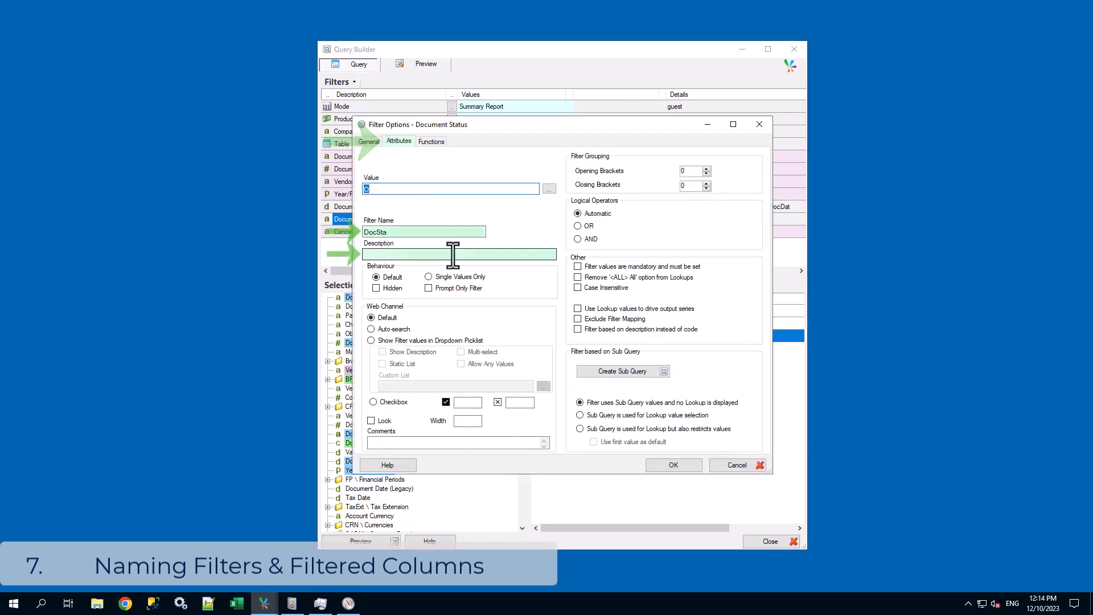
double_click(369, 232)
text(StatusOpen)
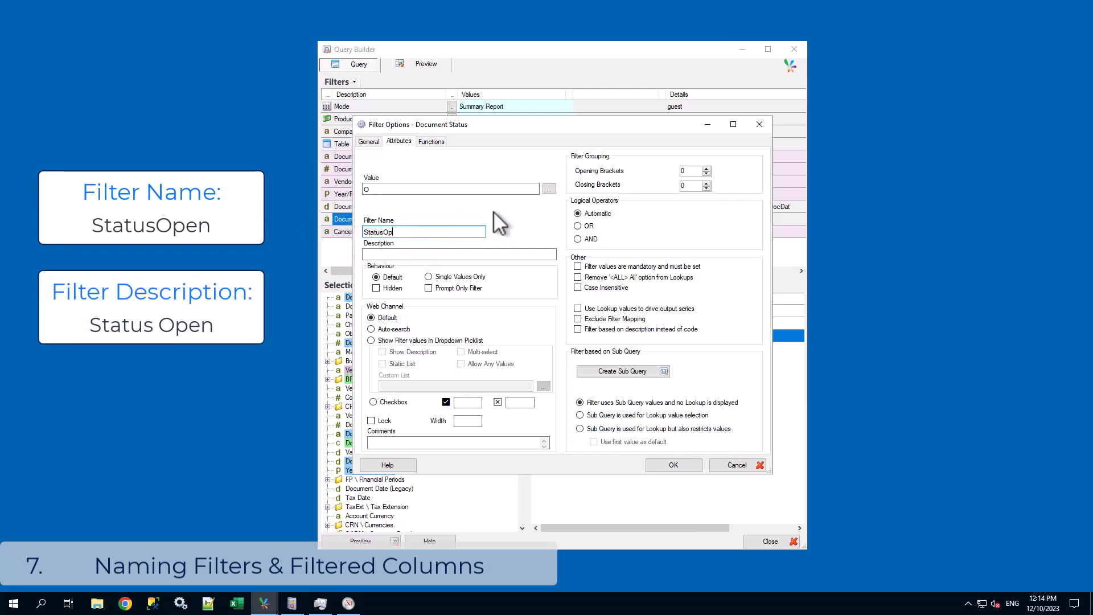
click(458, 253)
text(Status Open)
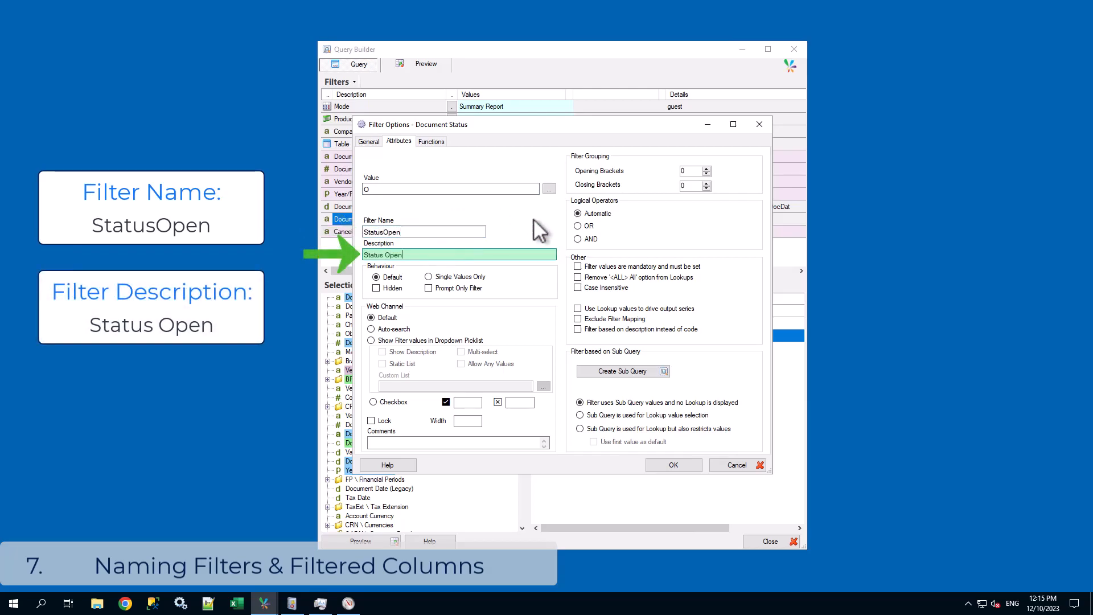
click(680, 466)
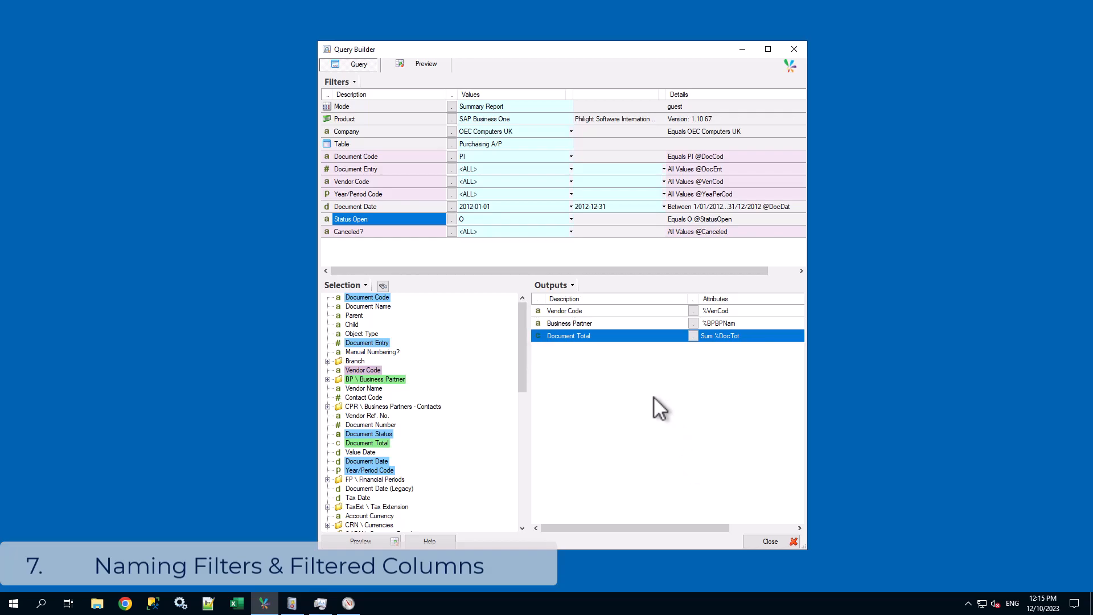
Add a second Document Status filter below Status Open and set its value to Closed (C).
drag(398, 433, 386, 232)
click(452, 232)
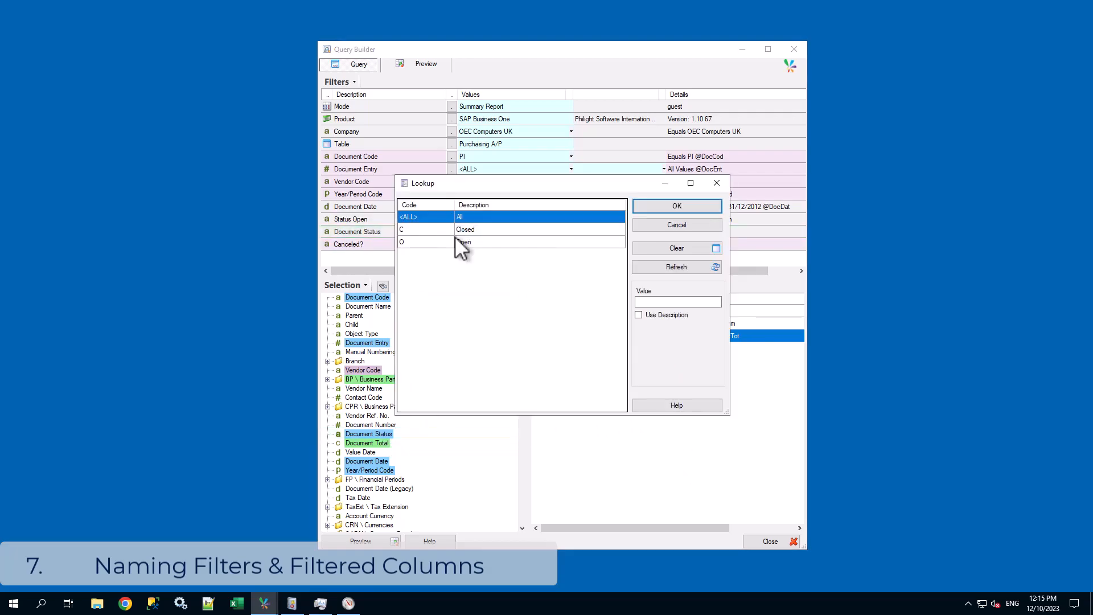
click(431, 229)
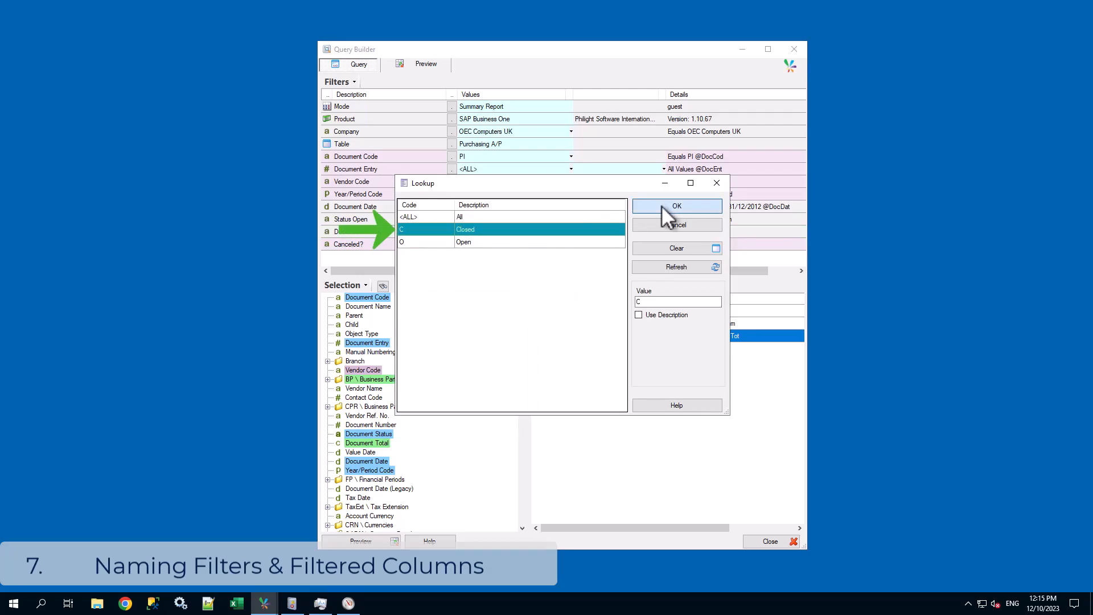
click(661, 205)
Give the second Document Status filter the name StatusClosed and the description Status Closed.
right_click(422, 231)
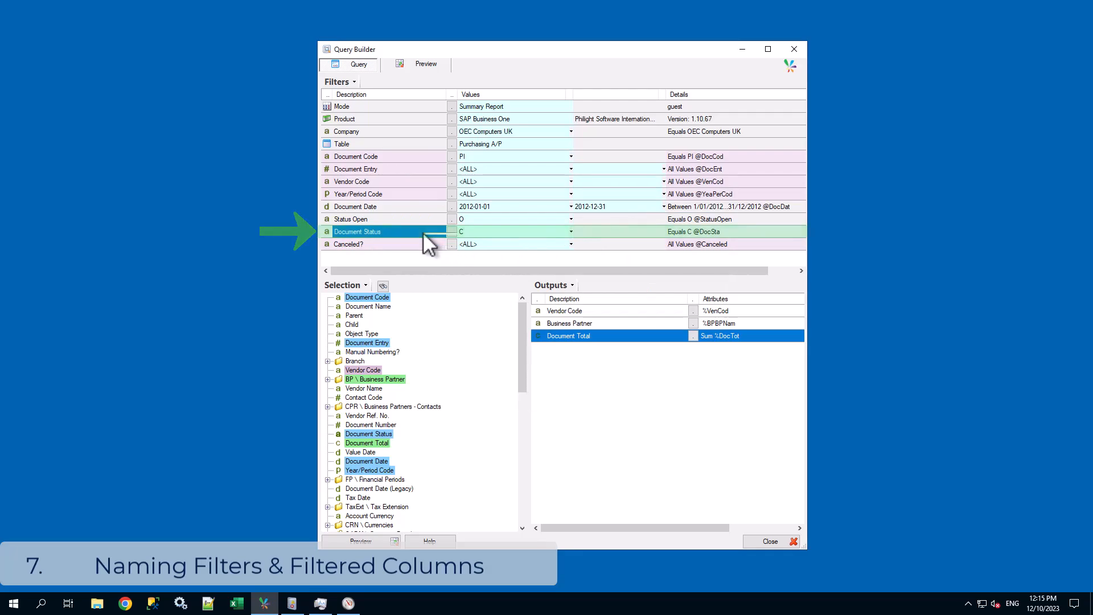
click(454, 249)
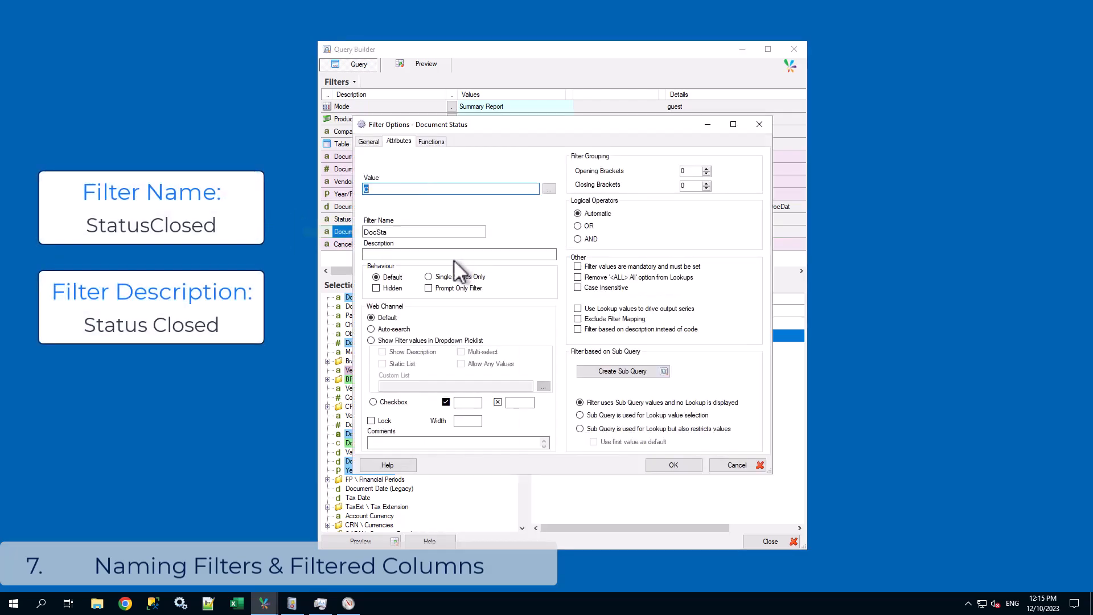
drag(404, 234, 343, 235)
text(Status Closed)
click(519, 254)
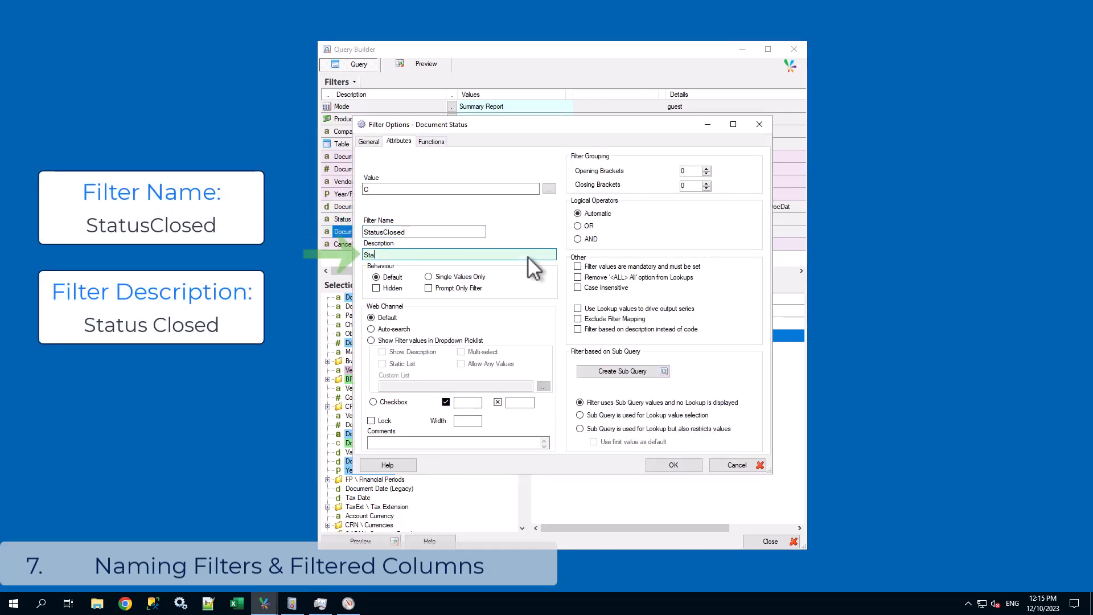
text(Status Closed)
click(674, 465)
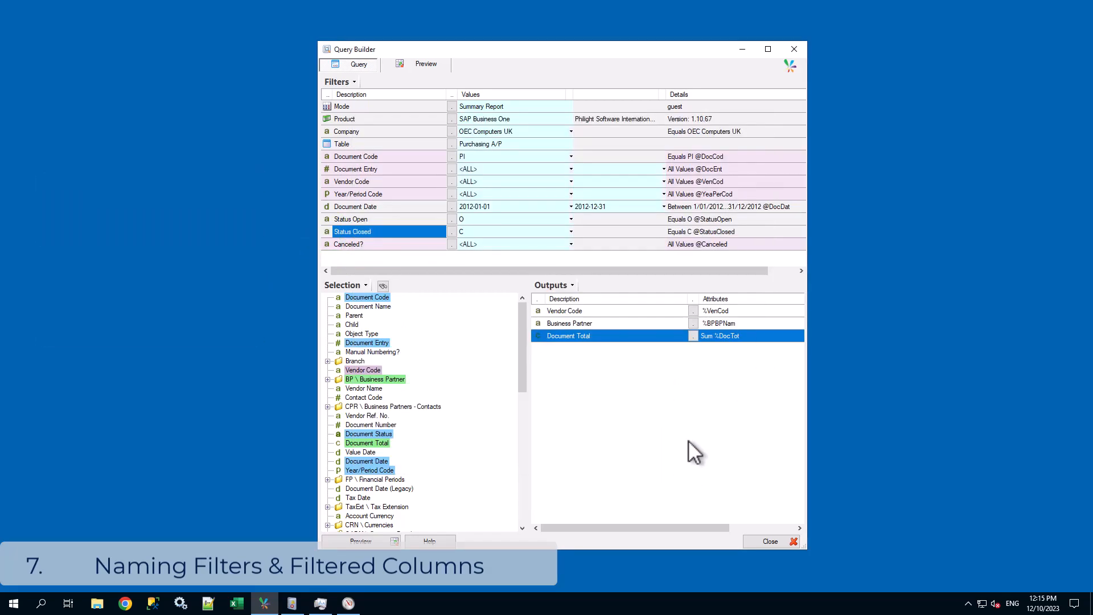
Change the description of the Document Total output to Total.
right_click(584, 336)
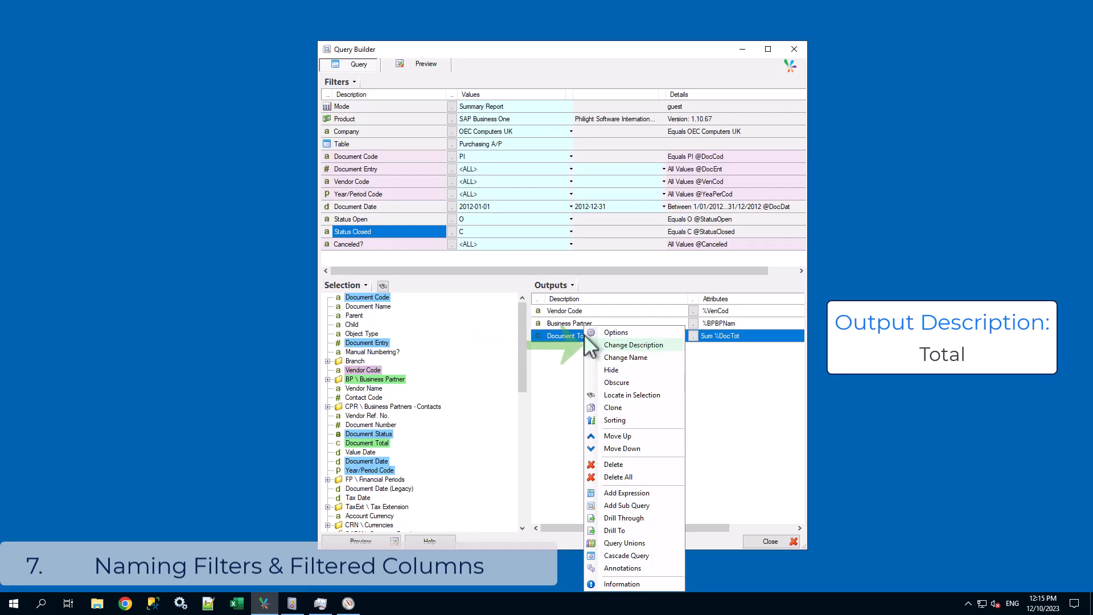
click(623, 344)
text(Total)
click(609, 343)
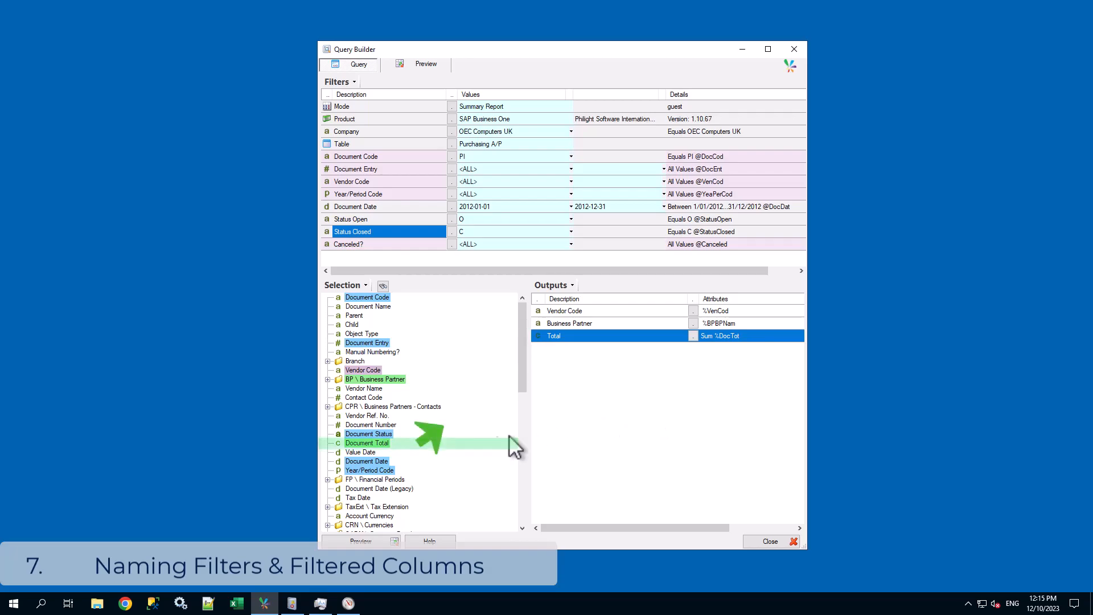
Add Document Total to the outputs again and change the new output's description to Open.
drag(378, 442, 590, 360)
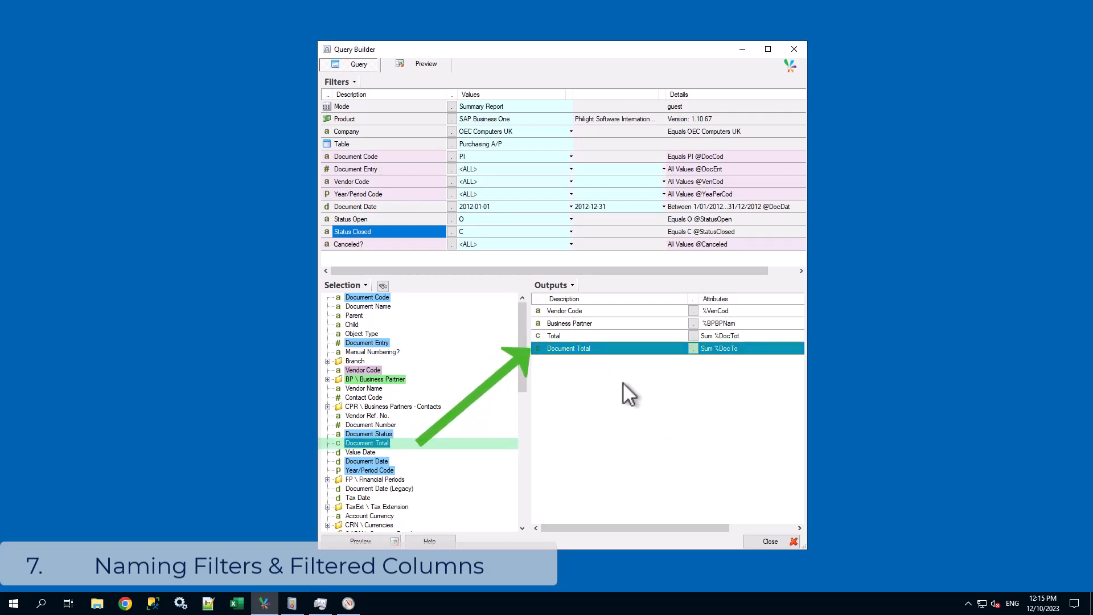
right_click(617, 347)
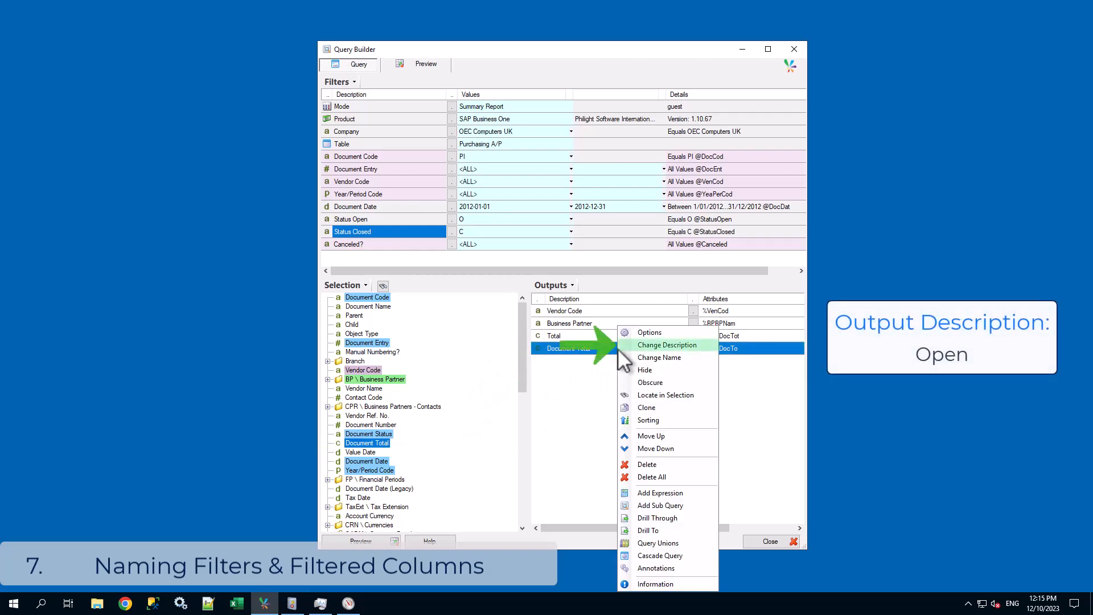
click(643, 406)
text(Open)
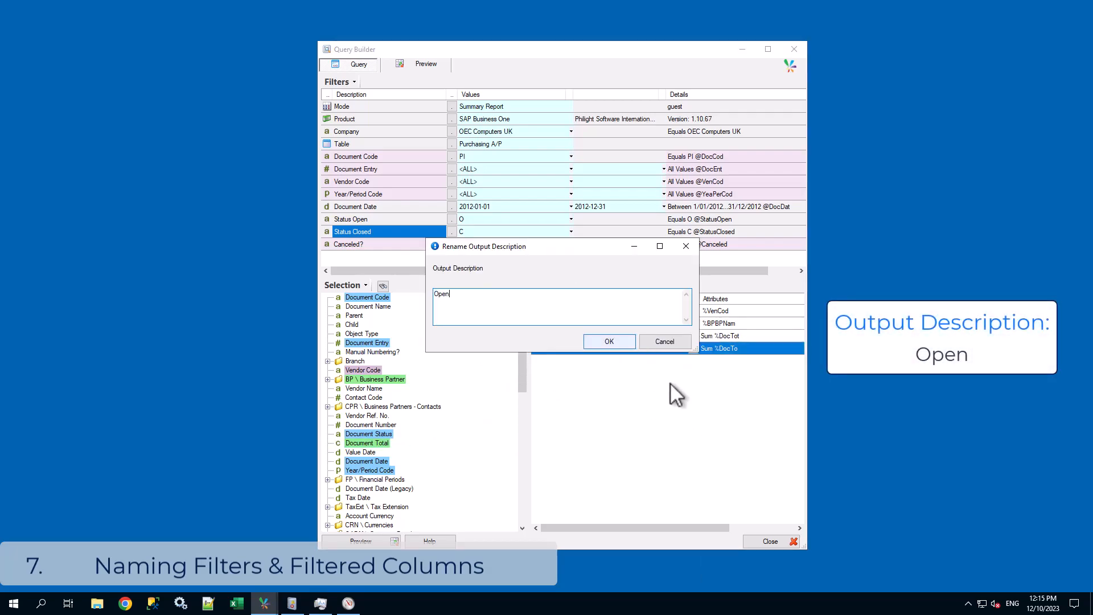
key(Return)
Apply the StatusOpen filter to the Open output.
right_click(593, 348)
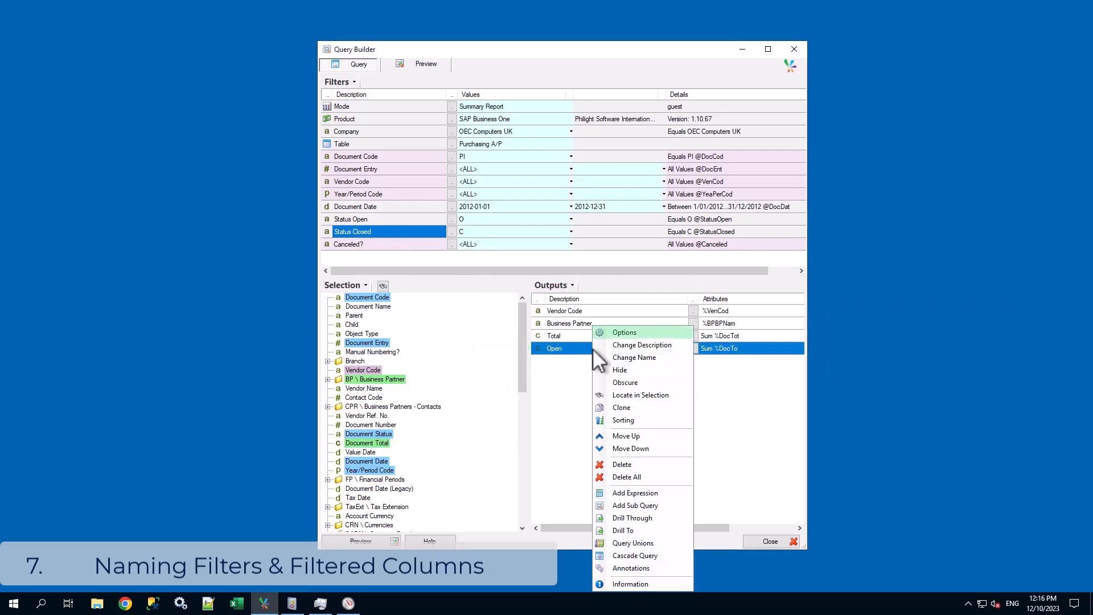
click(647, 331)
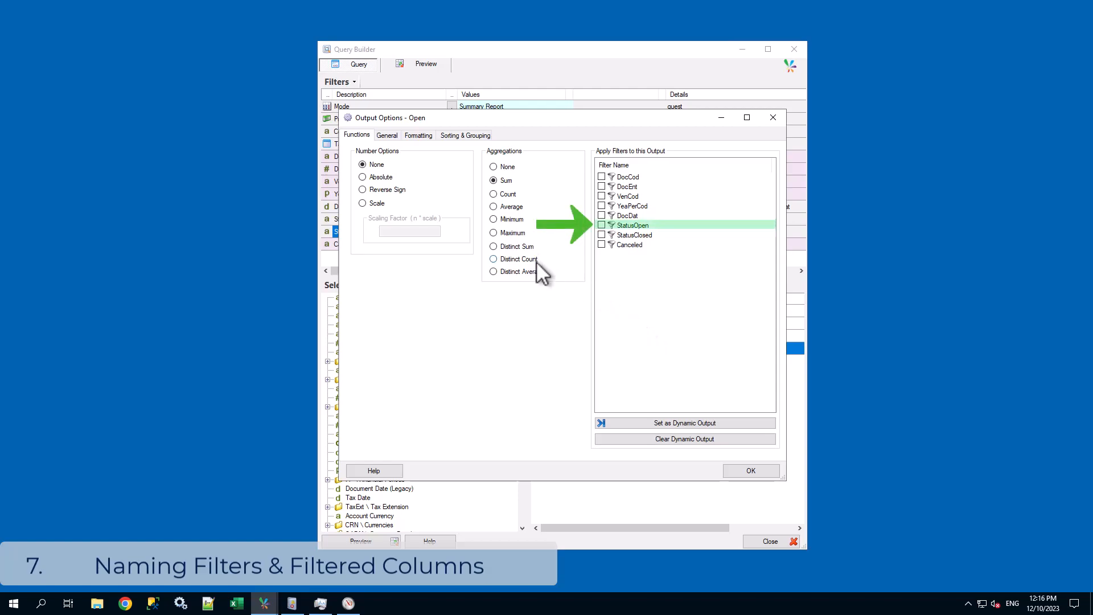
click(601, 225)
click(756, 470)
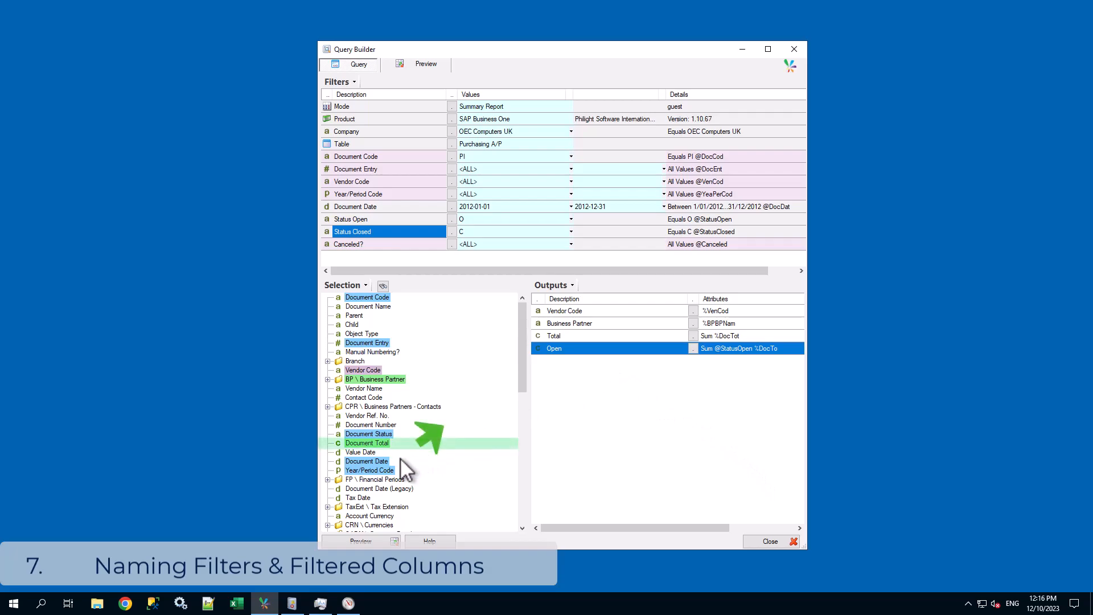
Add another Document Total output below Open and change its description to Closed.
drag(381, 442, 592, 364)
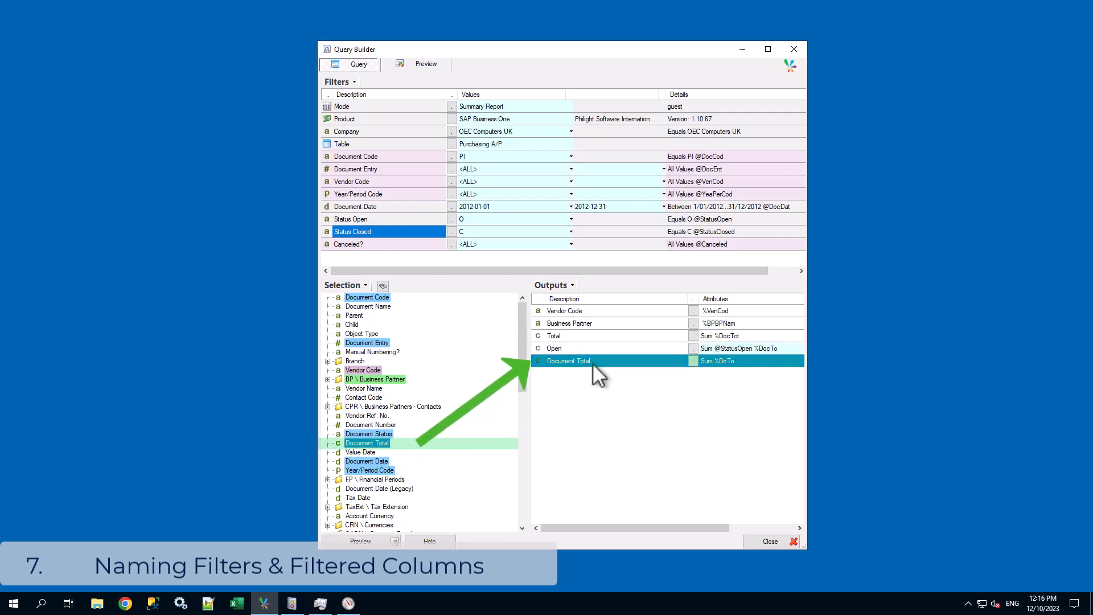
right_click(592, 360)
click(634, 345)
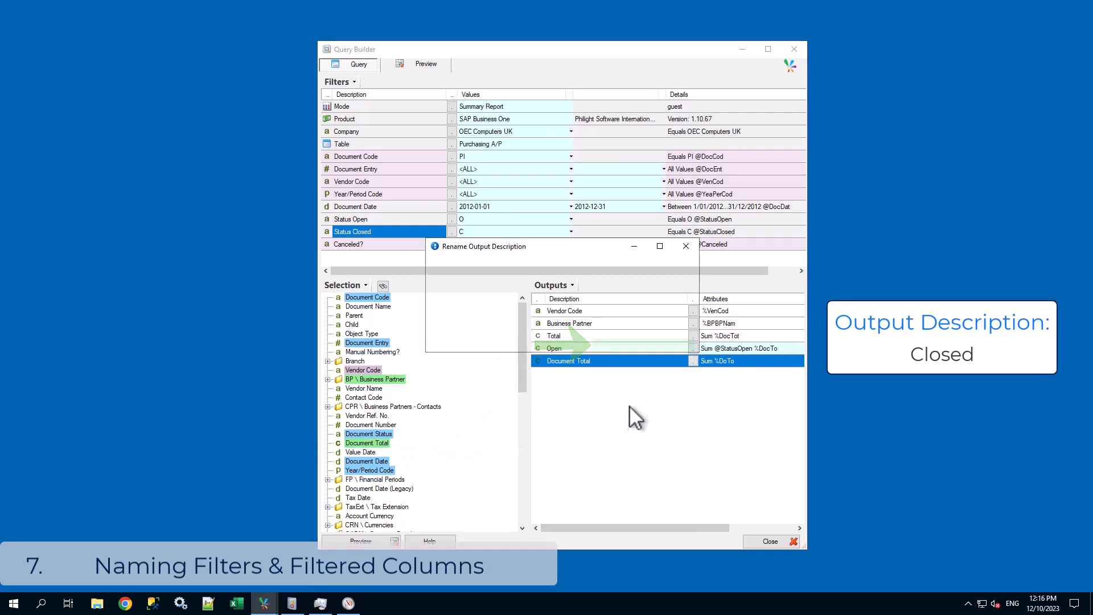
text(Closed)
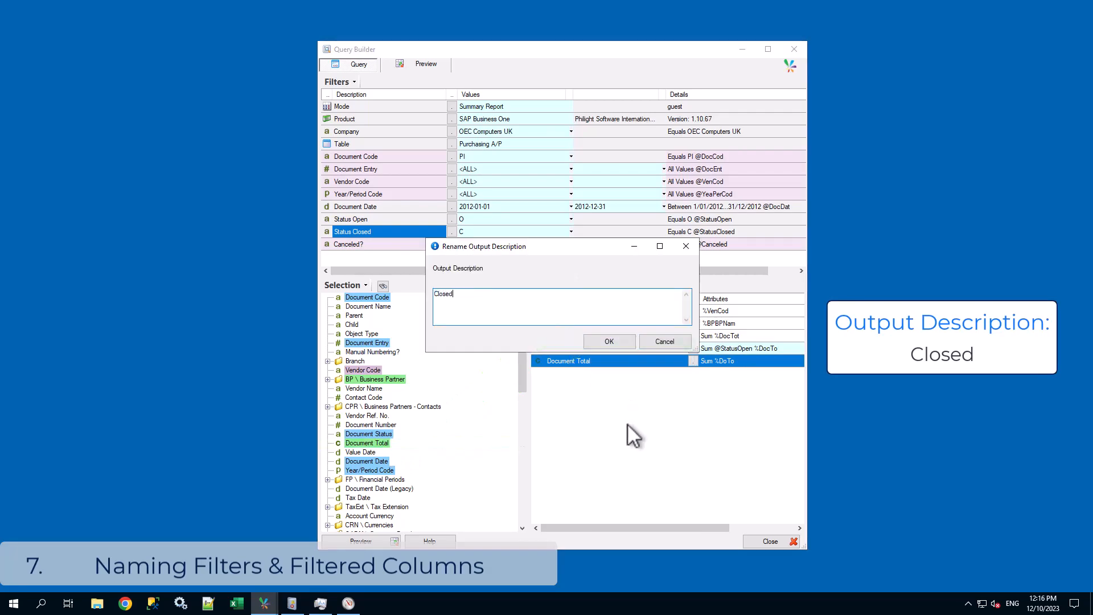
click(608, 341)
Apply the StatusClosed filter to the Closed output and preview the query.
right_click(579, 357)
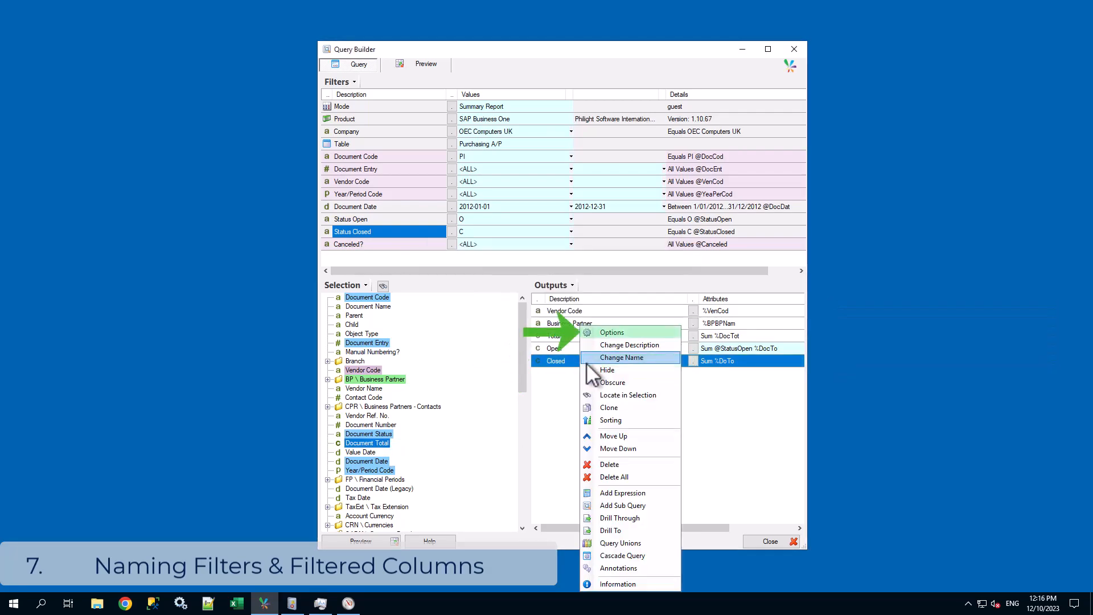
click(612, 332)
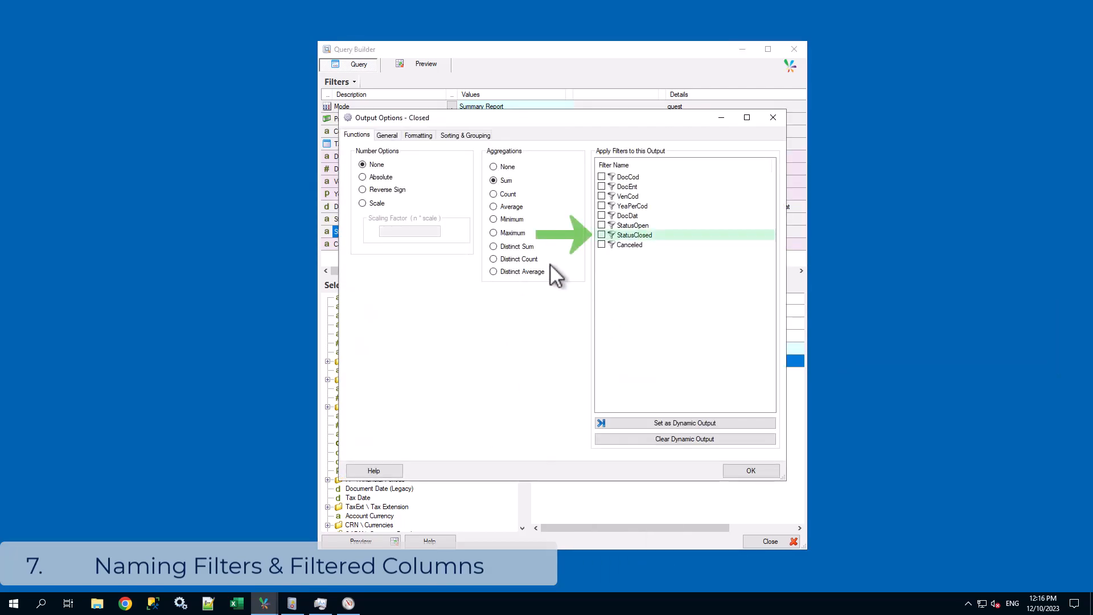
click(602, 235)
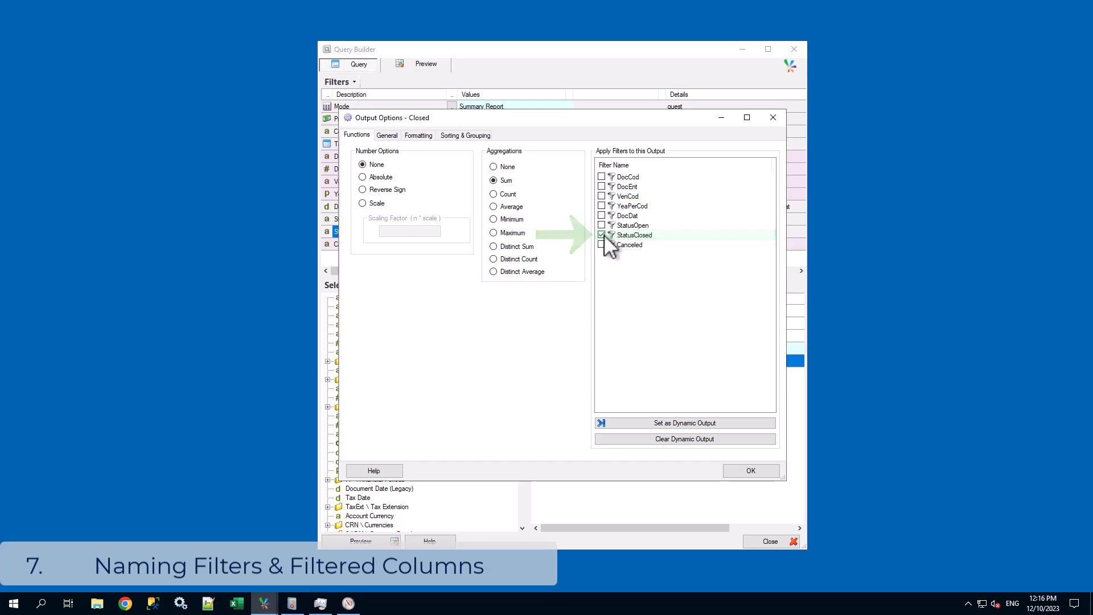
click(759, 471)
click(564, 323)
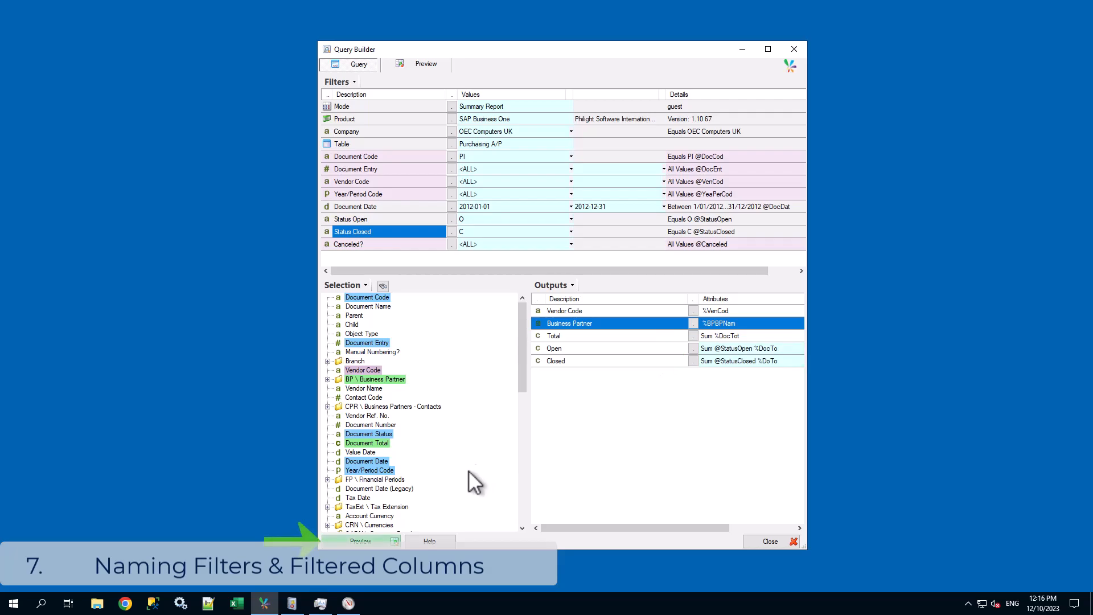
click(366, 542)
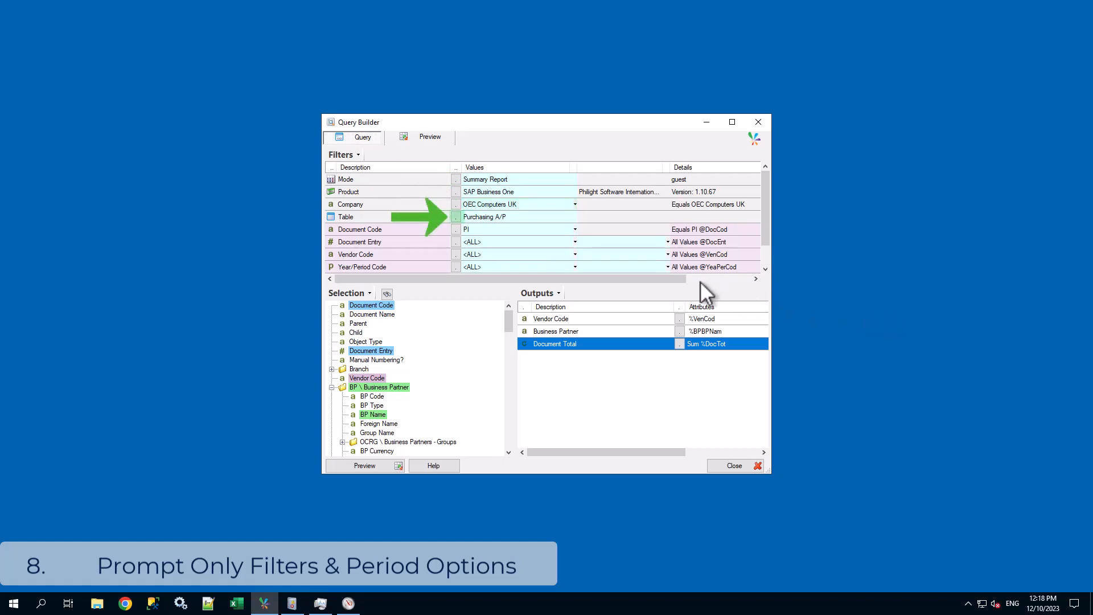
Search the tables for "transaction" and change the query's table to G/L Transactions.
click(455, 217)
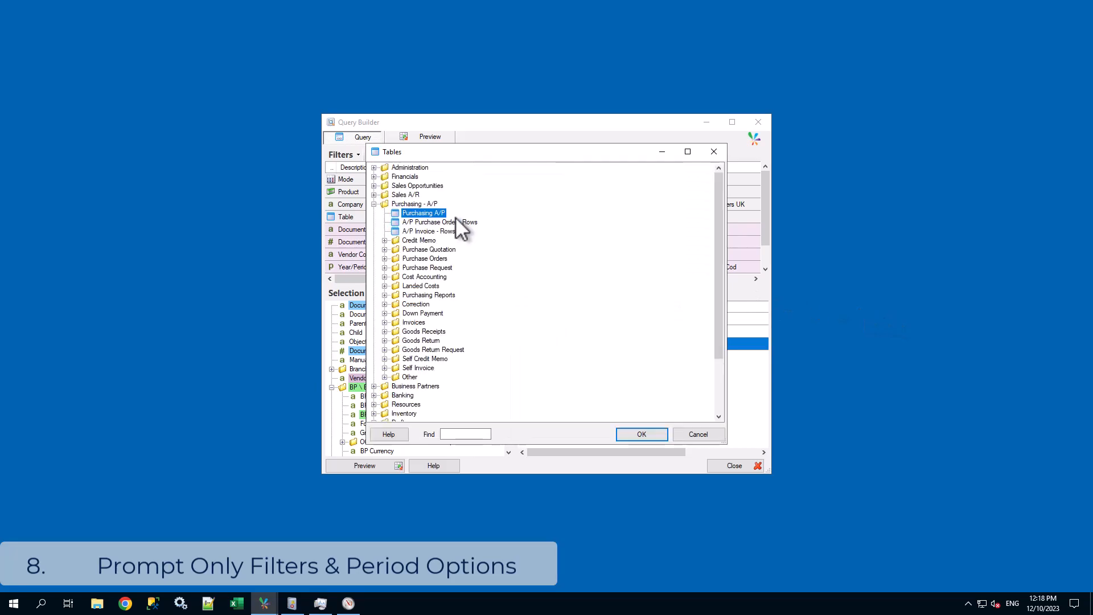
click(464, 434)
text(transaction)
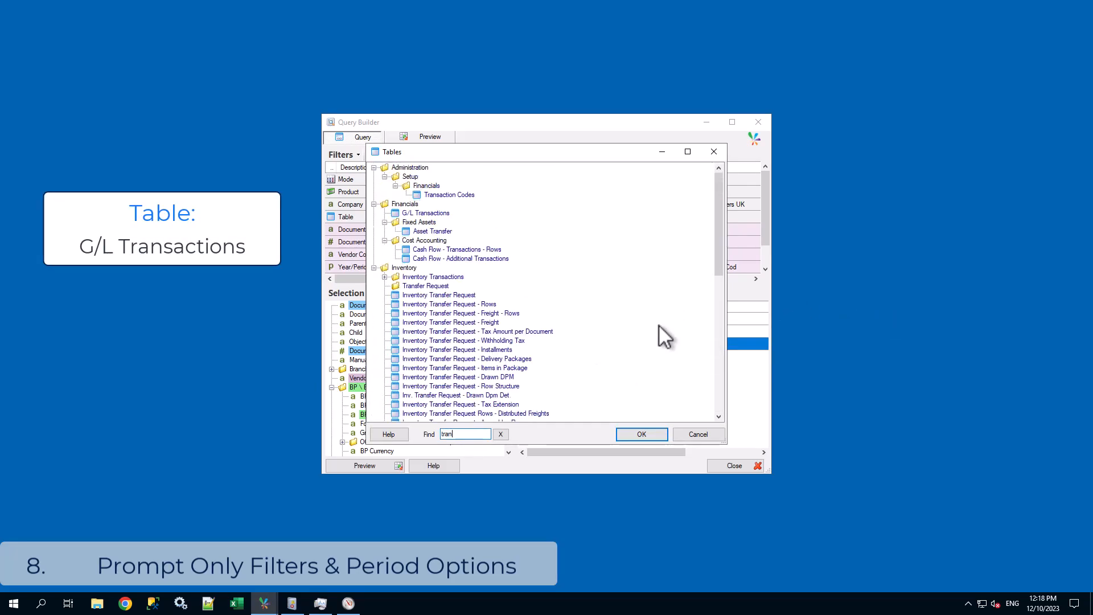
double_click(440, 213)
Set the G/L Account Code filter to the range 400000 to 410000.
click(524, 228)
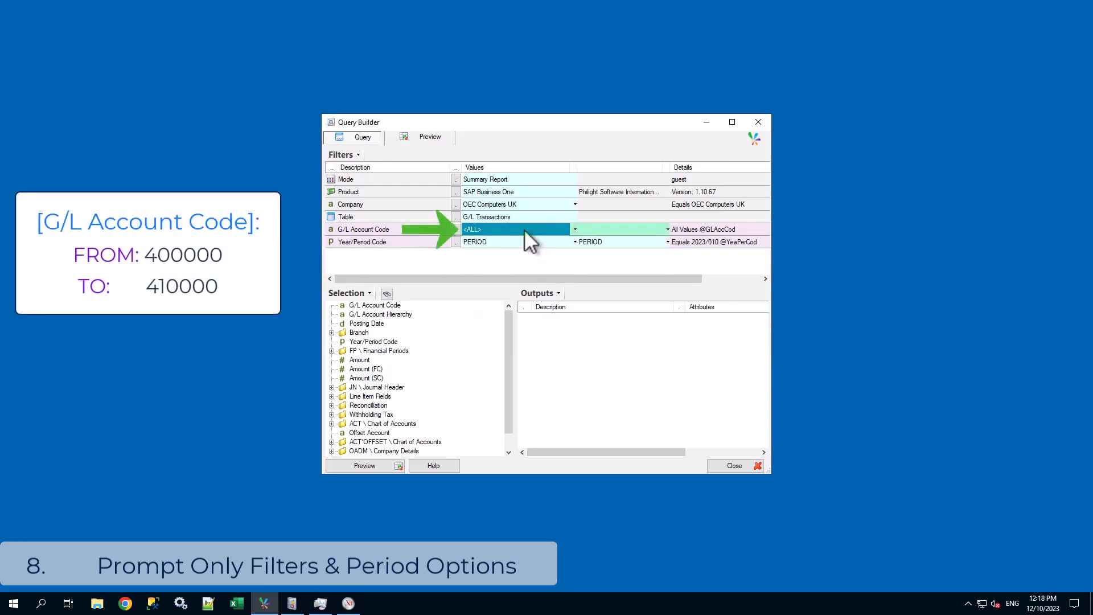
text(400000)
key(Tab)
text(410000)
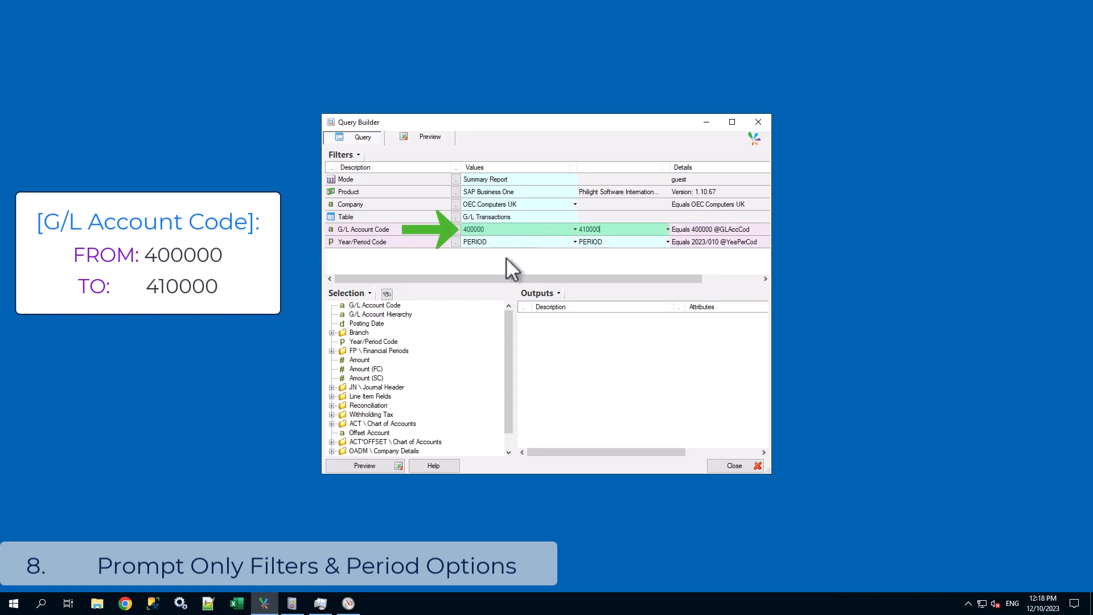
Add Account Code and Account Name from the Chart of Accounts folder, plus Amount, as query outputs.
key(Tab)
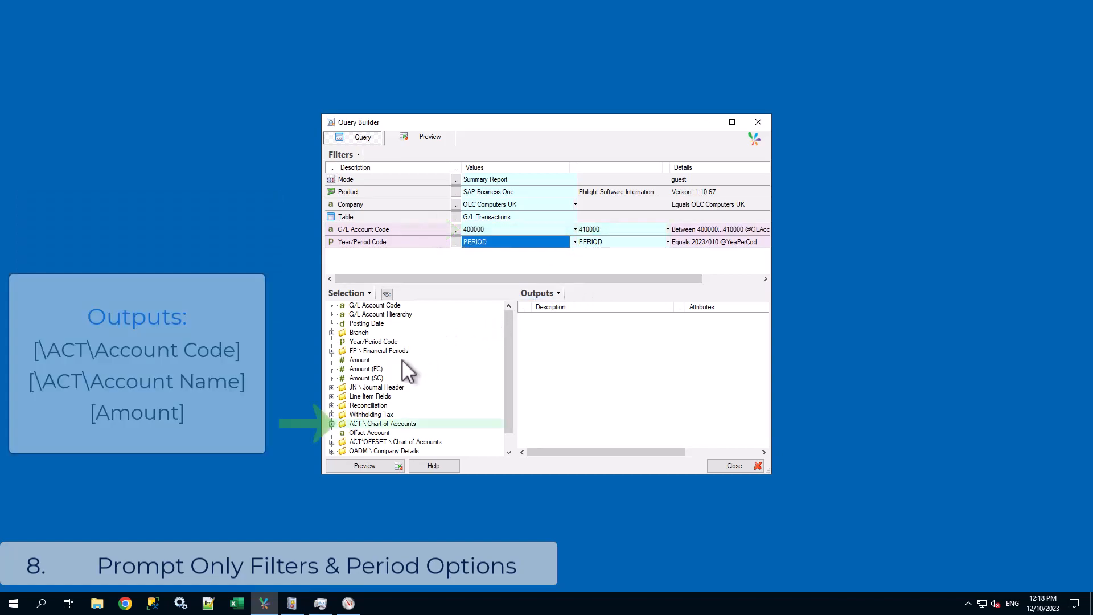
double_click(344, 424)
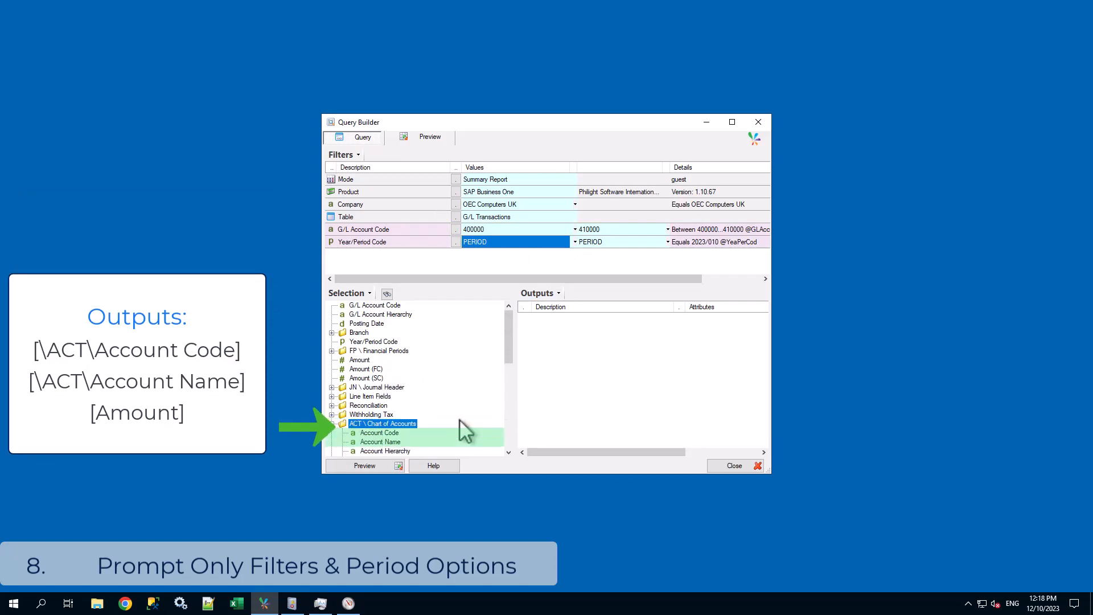
double_click(385, 432)
double_click(385, 441)
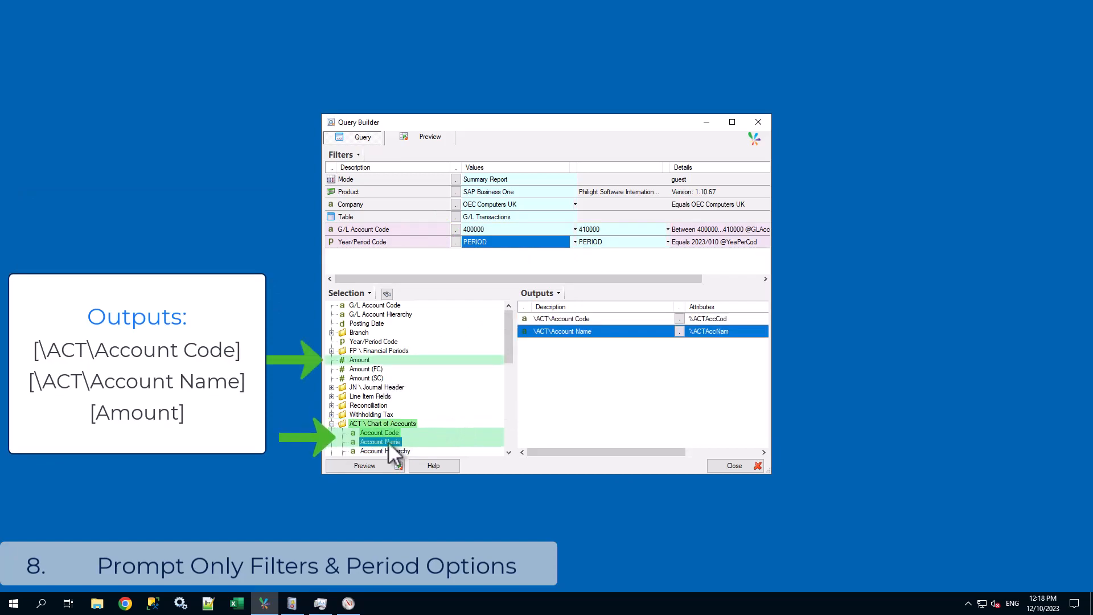
double_click(365, 423)
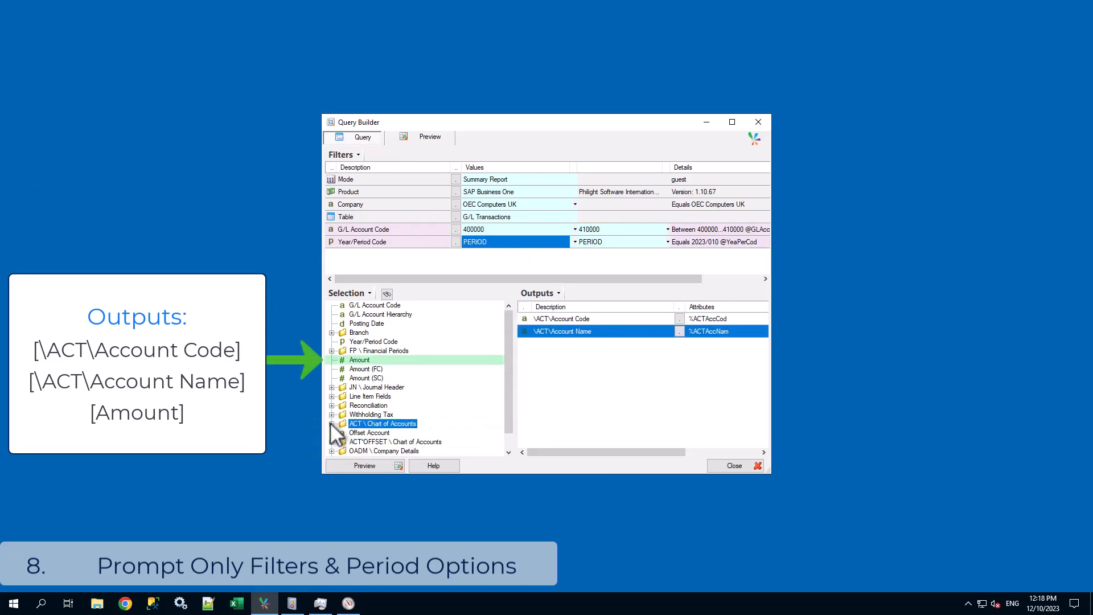
double_click(360, 359)
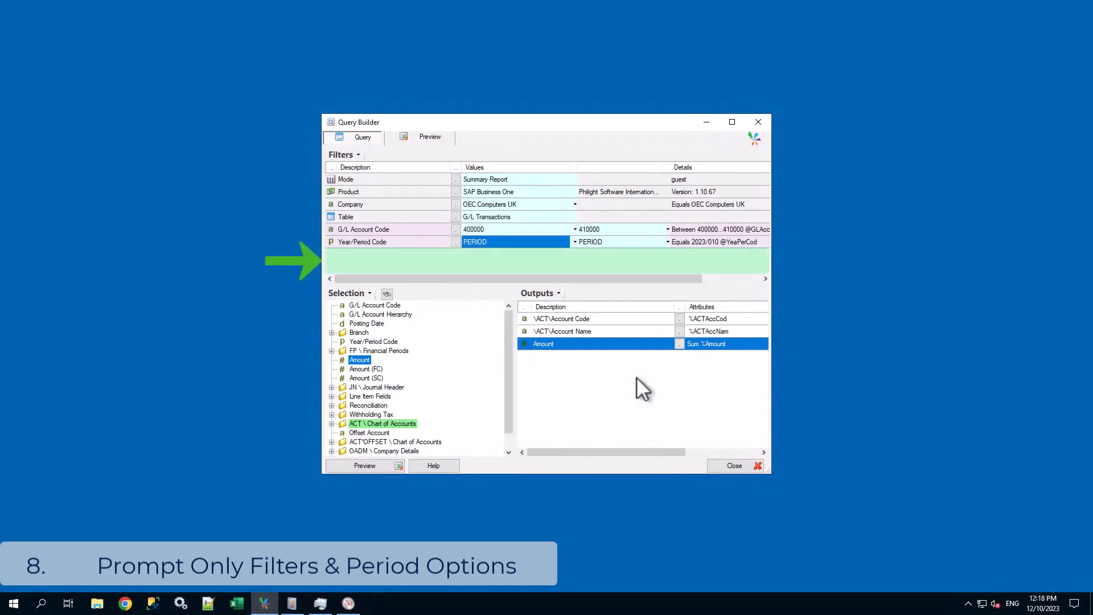
Add a prompt-only filter of type Period with the description Period.
right_click(422, 254)
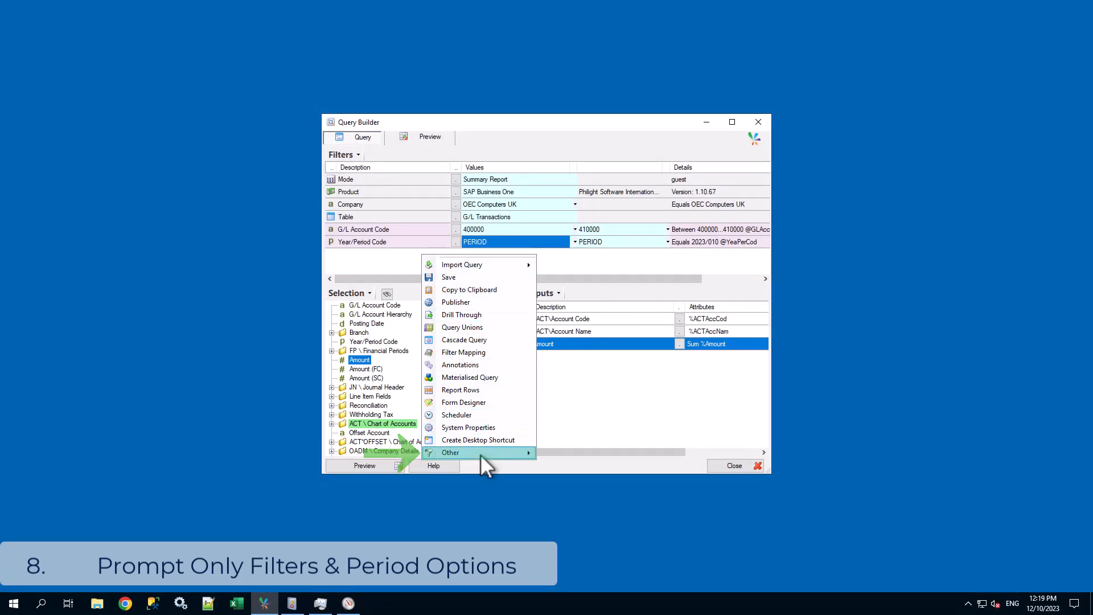
mouse_move(480, 454)
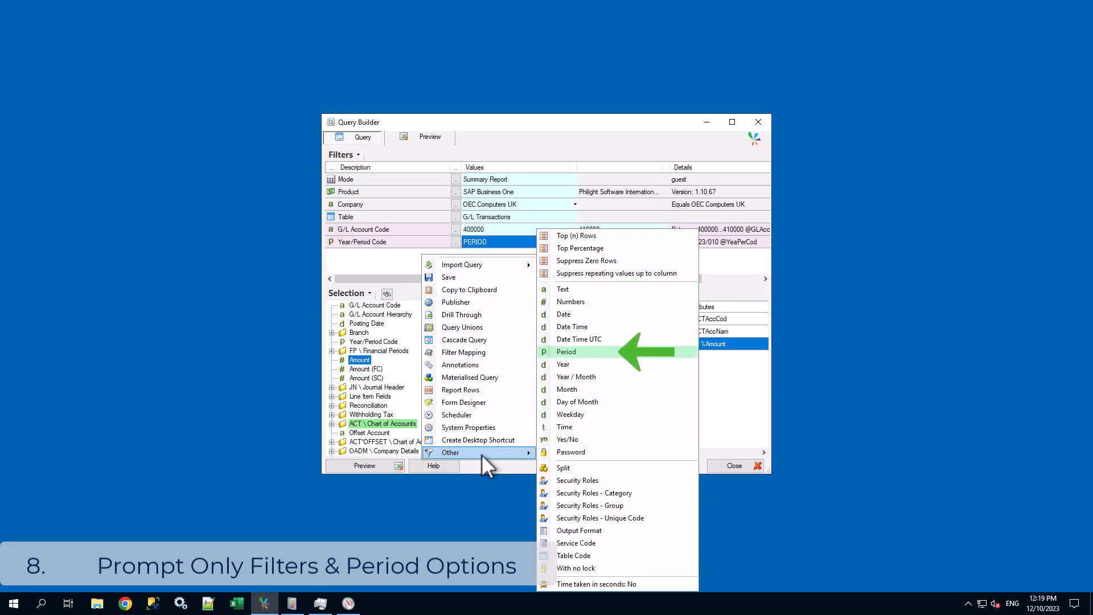
click(585, 351)
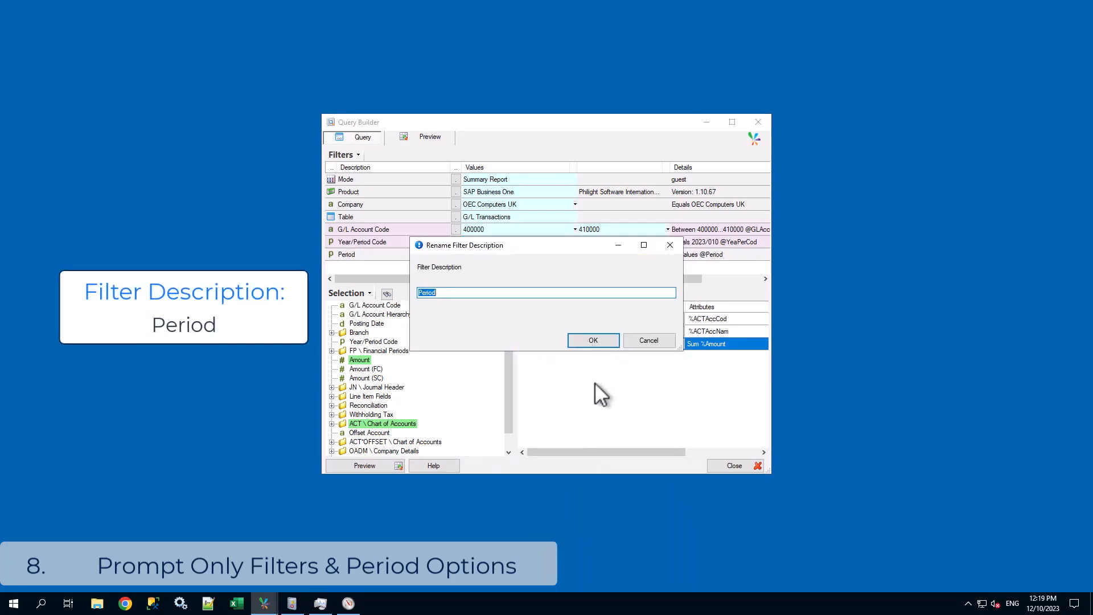
click(587, 339)
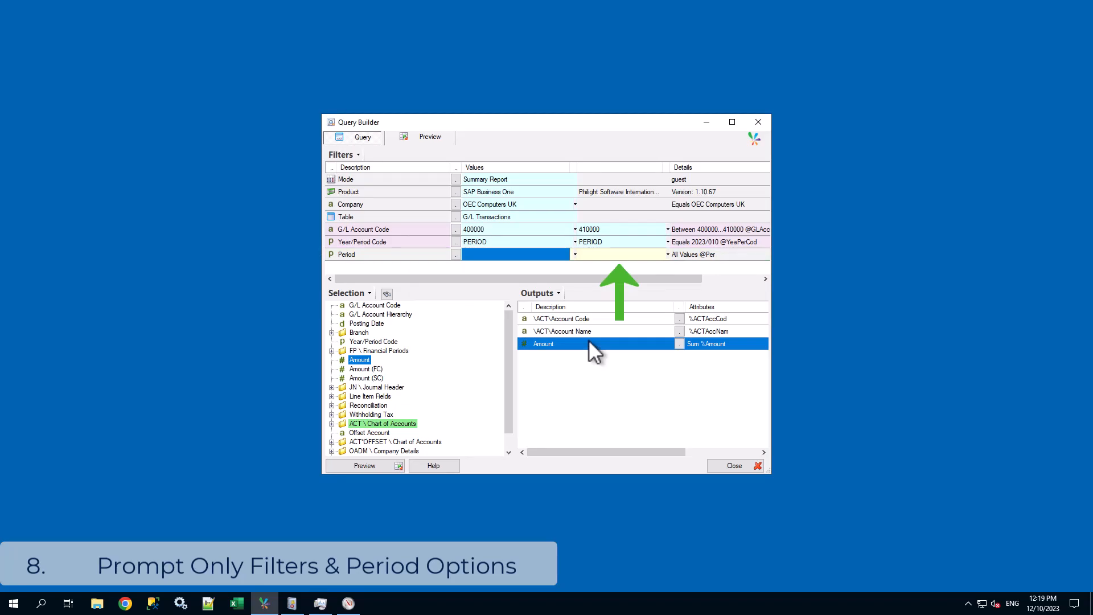
Name the new Period filter Period and restrict it to single values only.
click(422, 254)
right_click(422, 254)
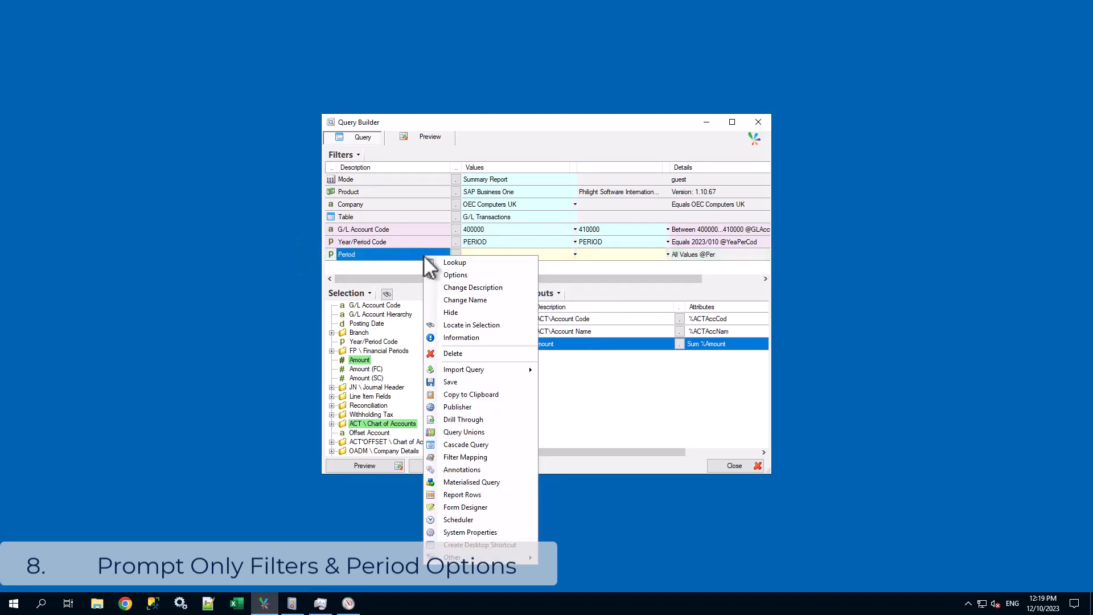
click(455, 275)
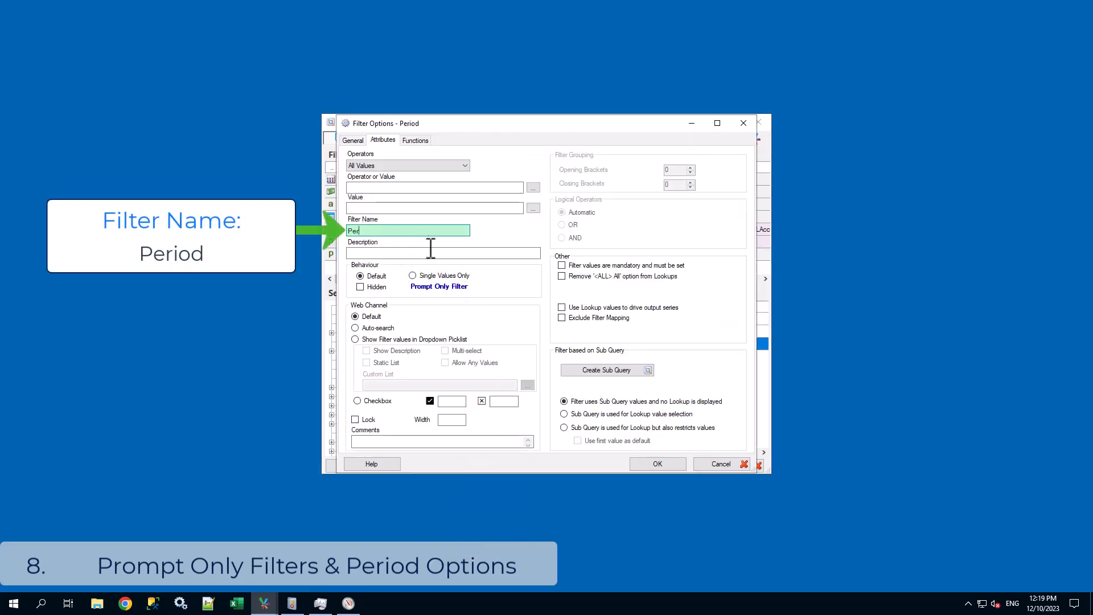
text(Period)
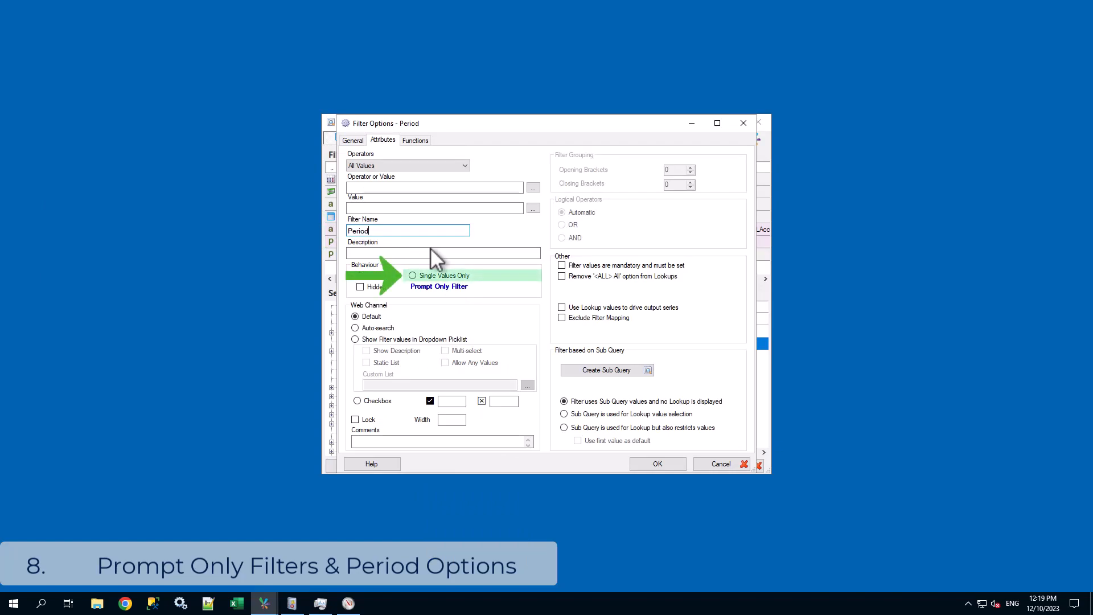
click(432, 275)
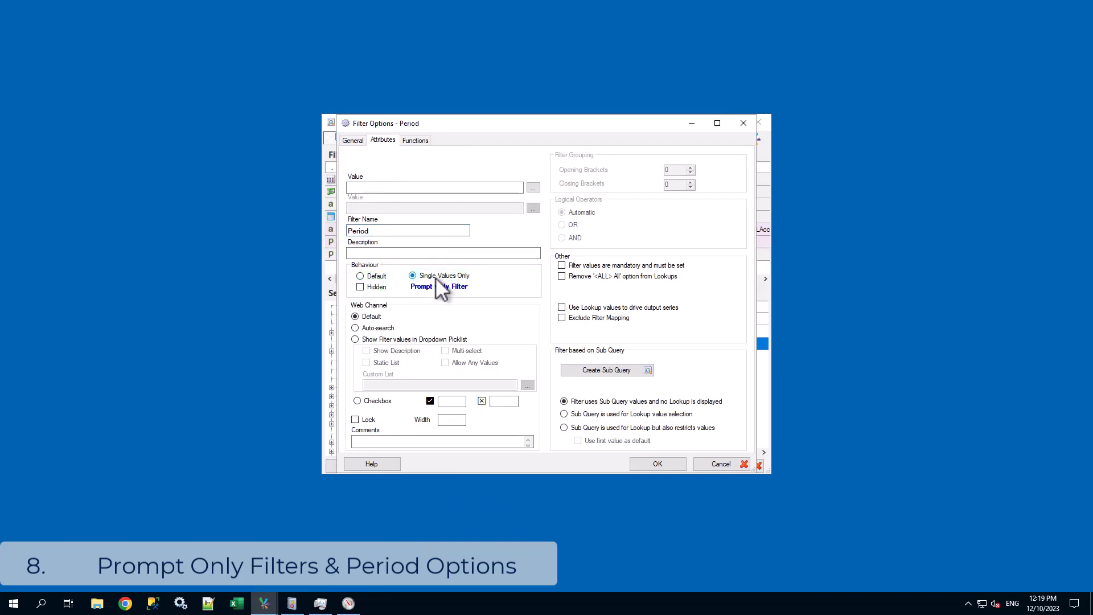
click(661, 463)
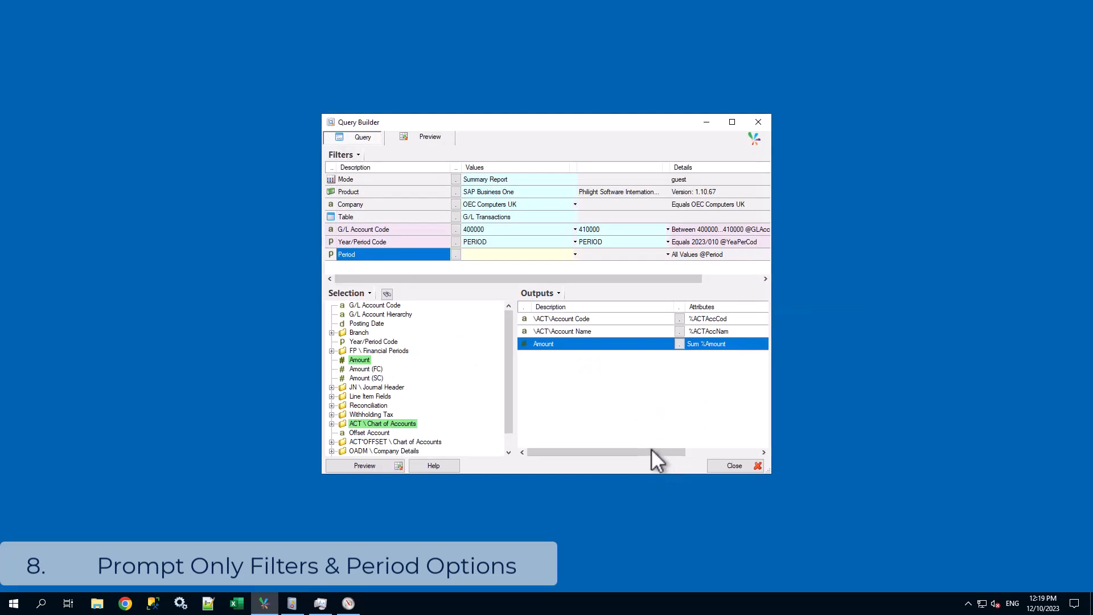
Set the Period filter to 2009/011 and move it above the Year/Period Code filter.
click(507, 255)
text(2009/011)
key(Return)
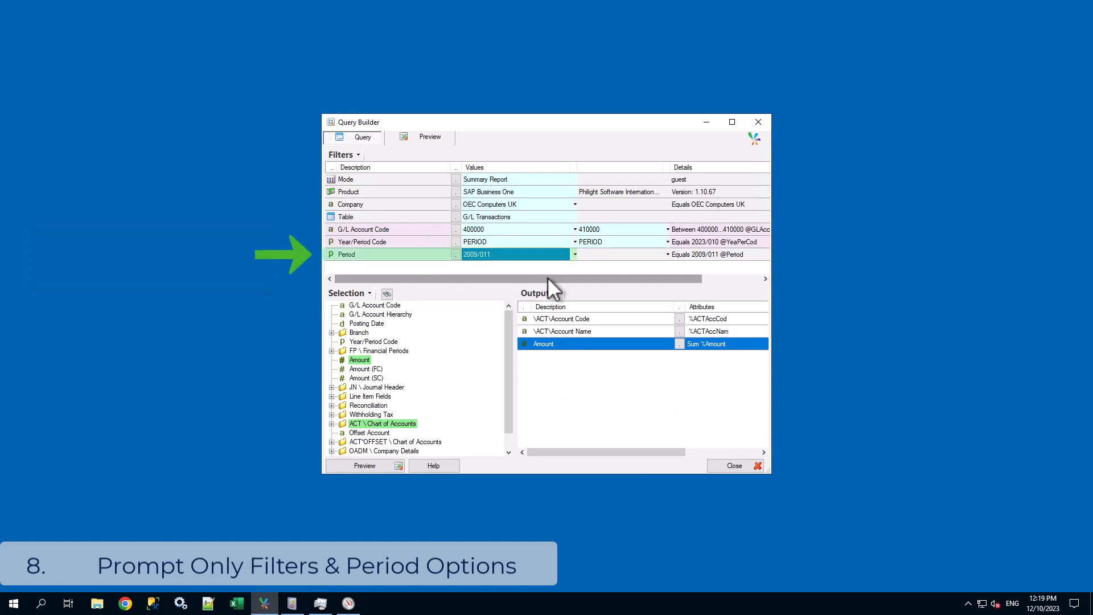
drag(401, 258, 383, 247)
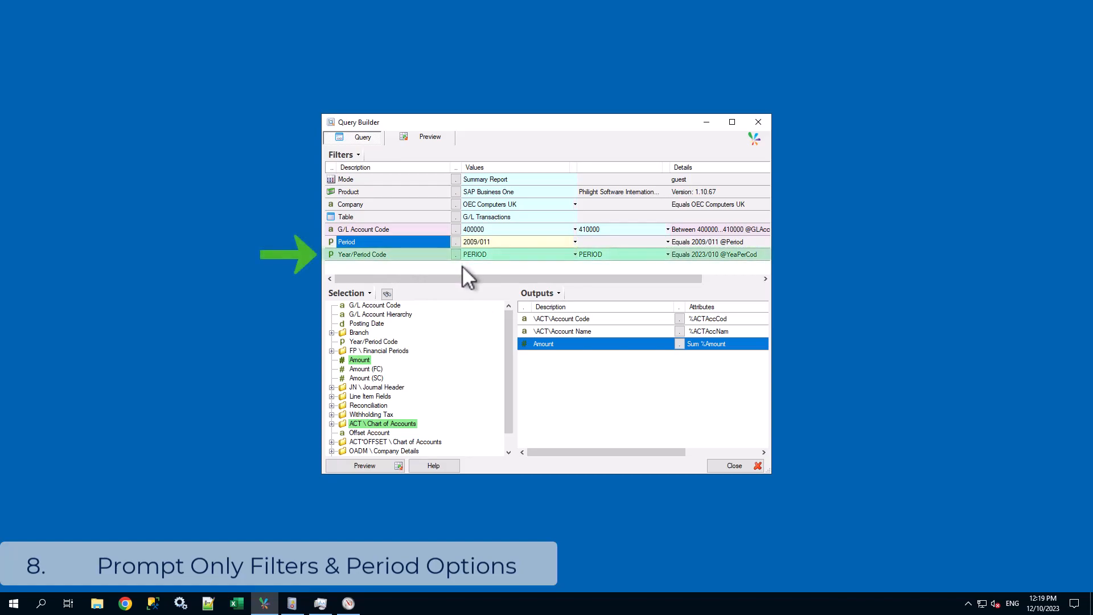
click(548, 253)
key(Delete)
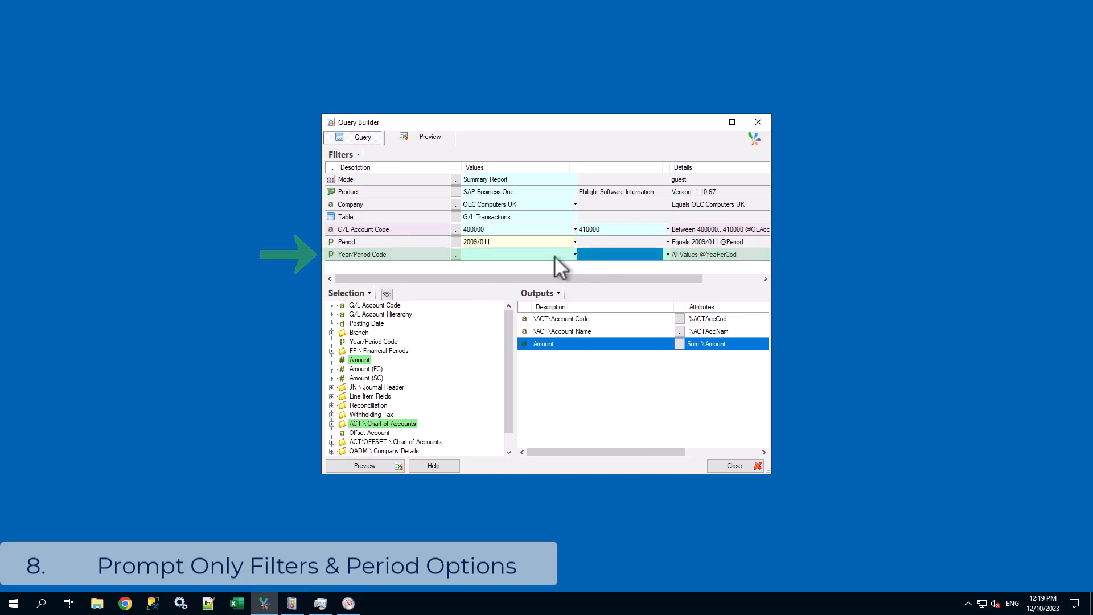
click(548, 255)
click(575, 254)
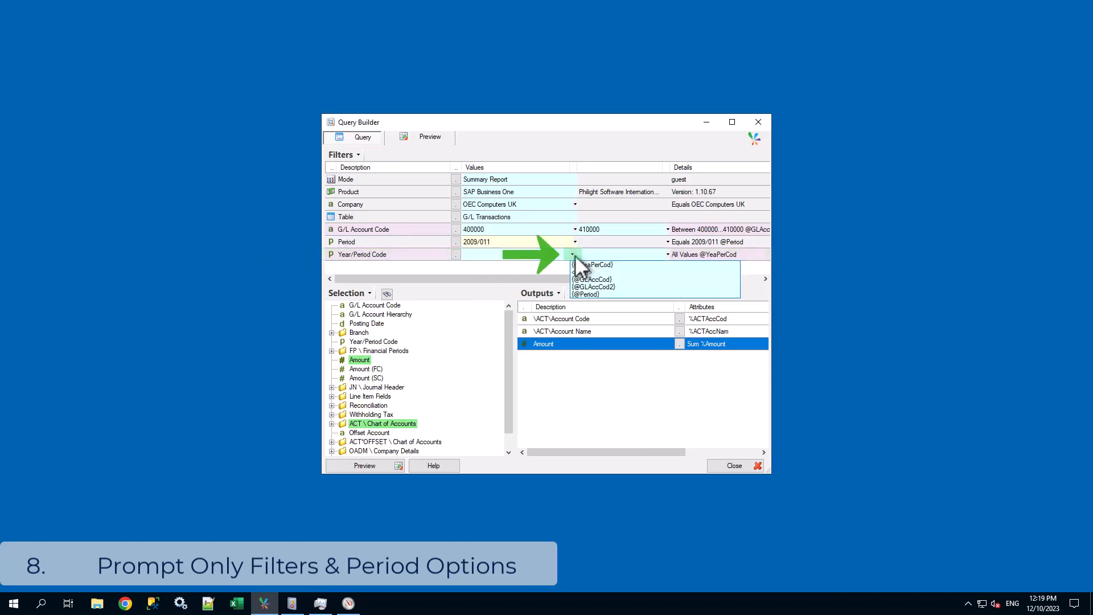
click(616, 295)
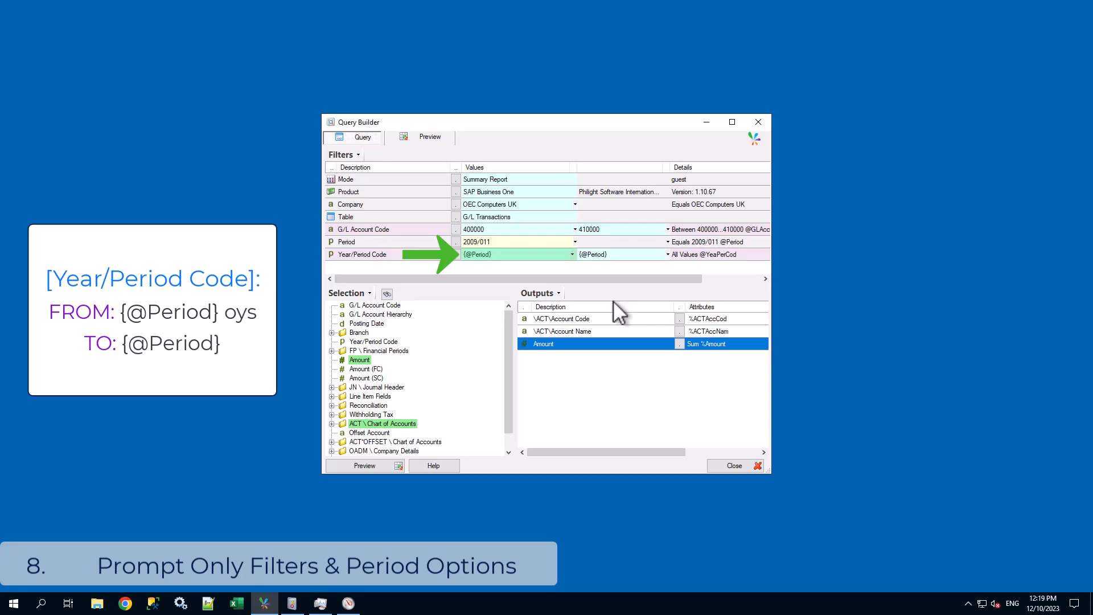
click(513, 255)
click(512, 255)
text(oy)
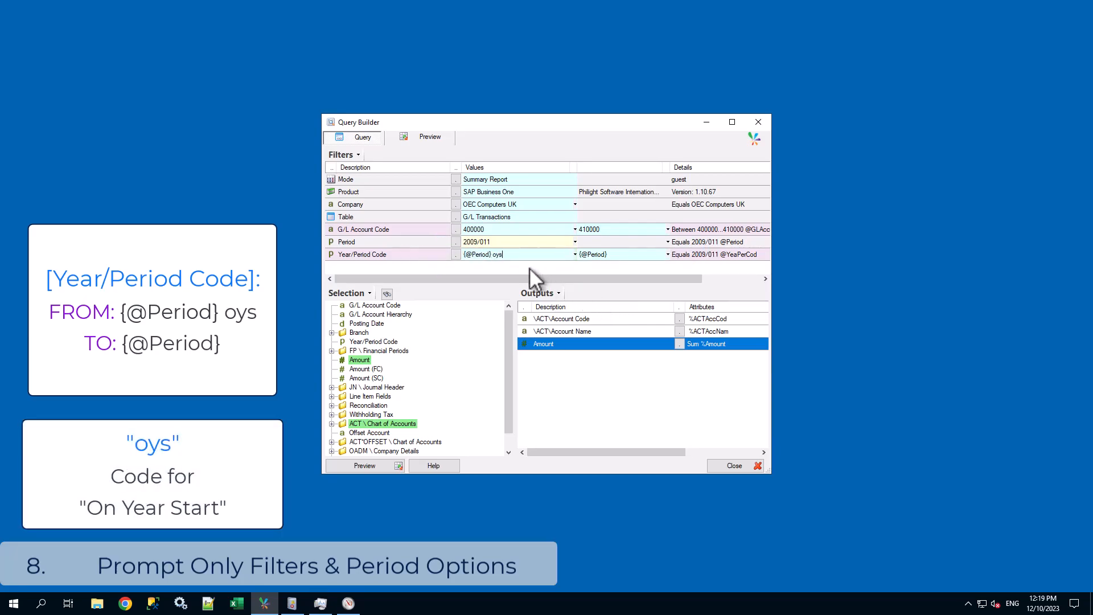
text(s)
key(Return)
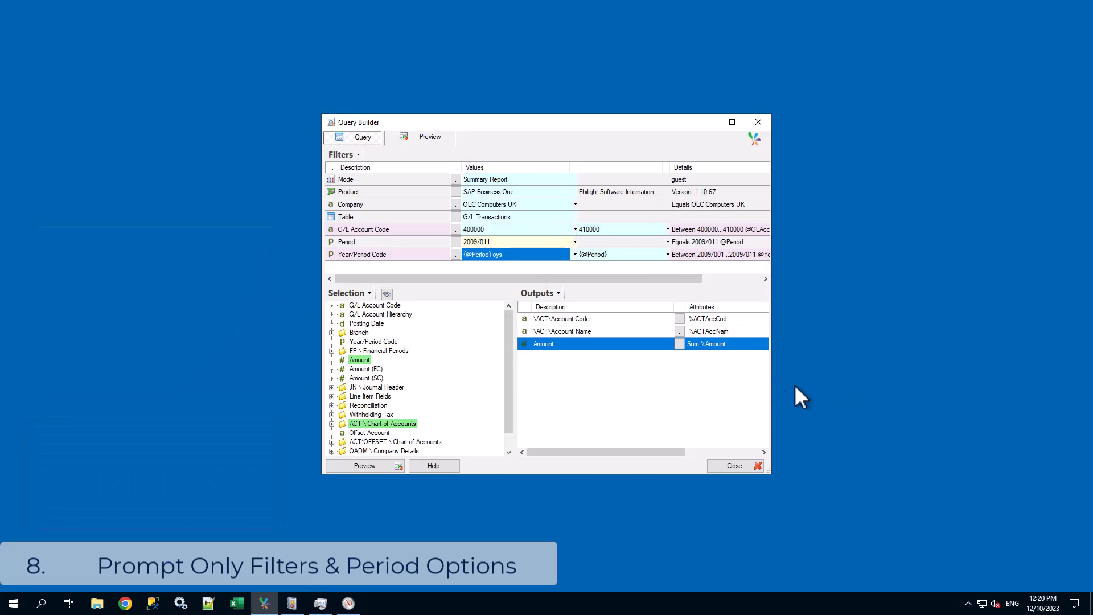
Try offsets of 3 periods and -2 years relative to the current period in the Year/Period Code period options, then discard them.
click(454, 254)
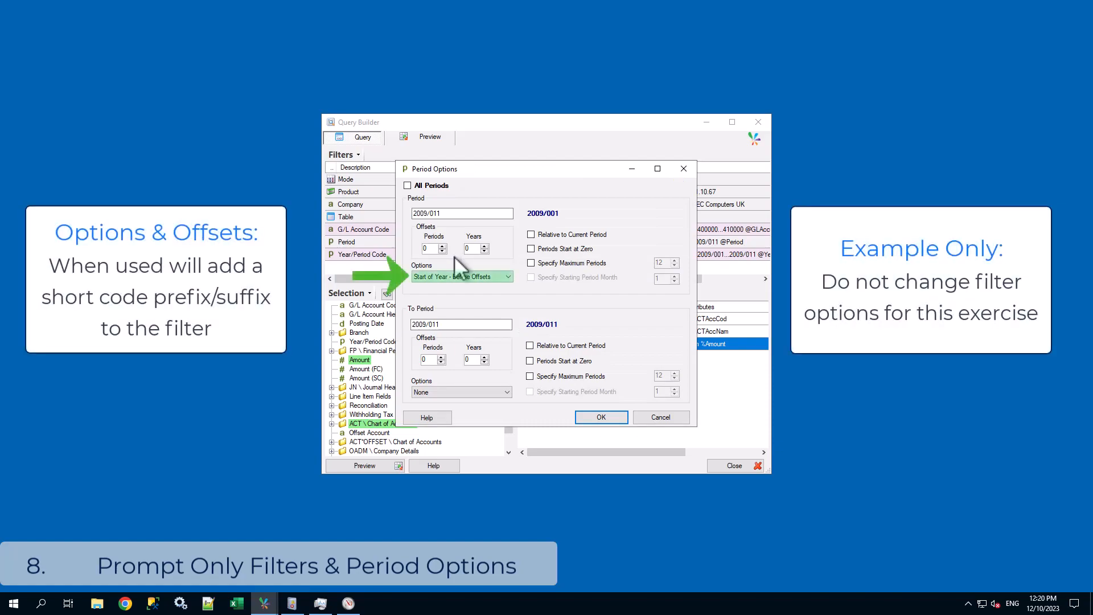
click(504, 283)
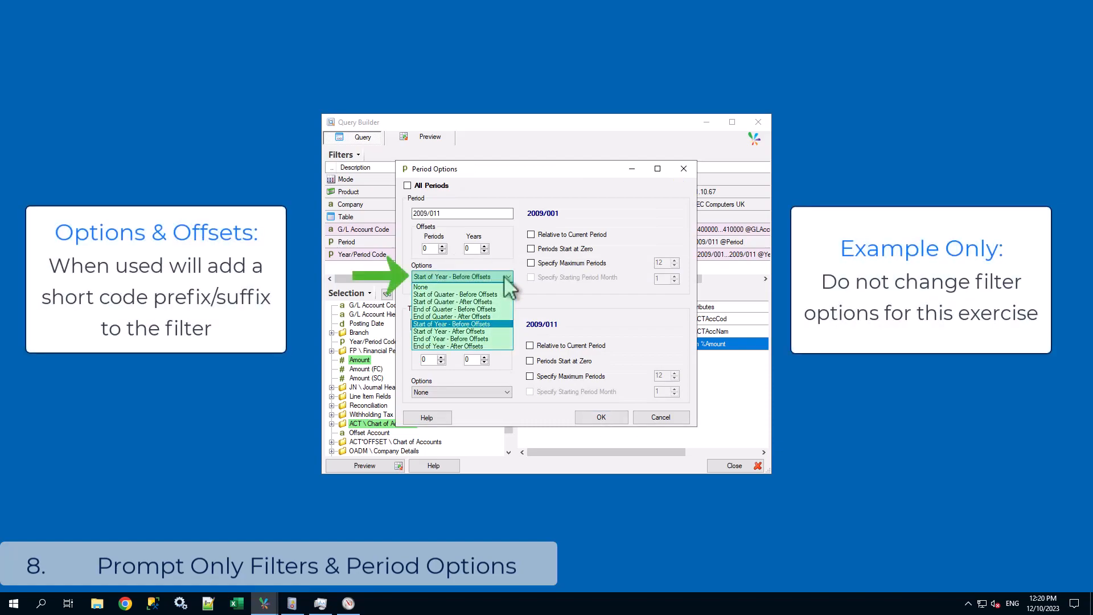
click(505, 277)
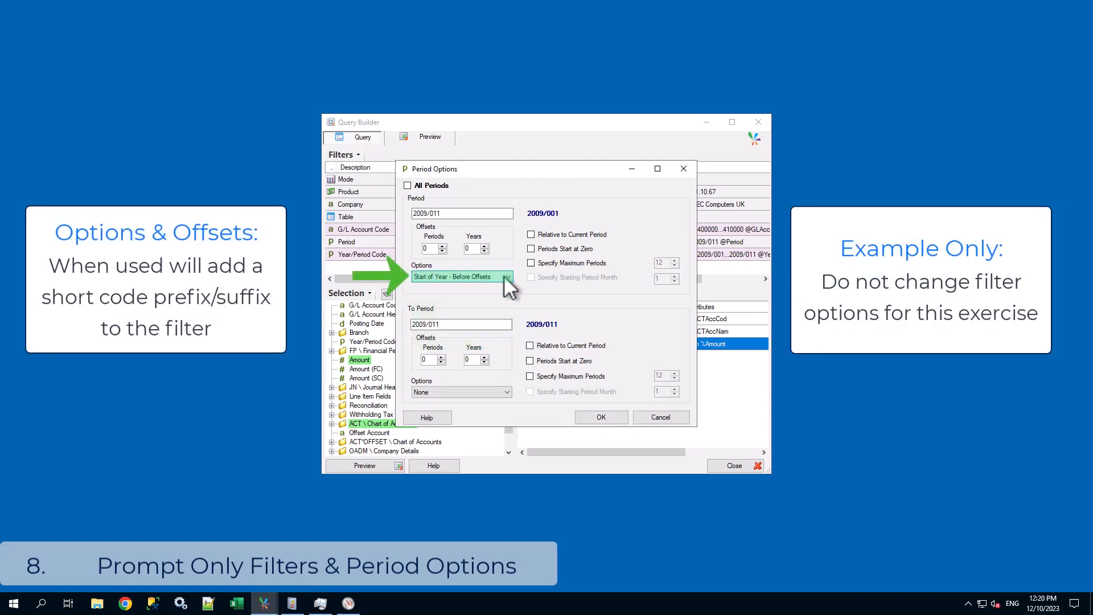
click(443, 245)
click(443, 246)
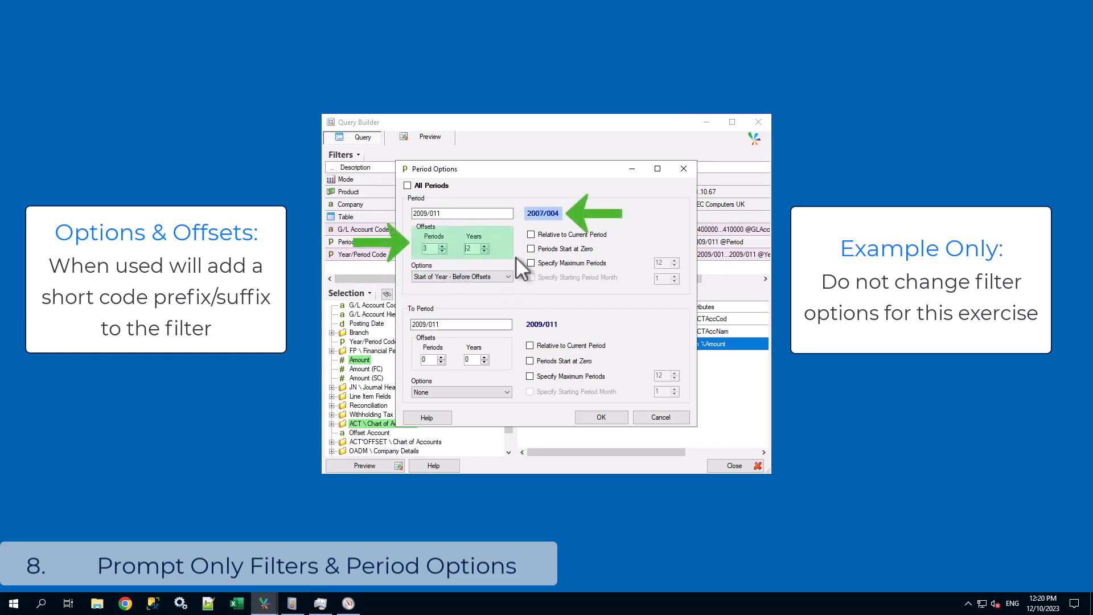
click(554, 234)
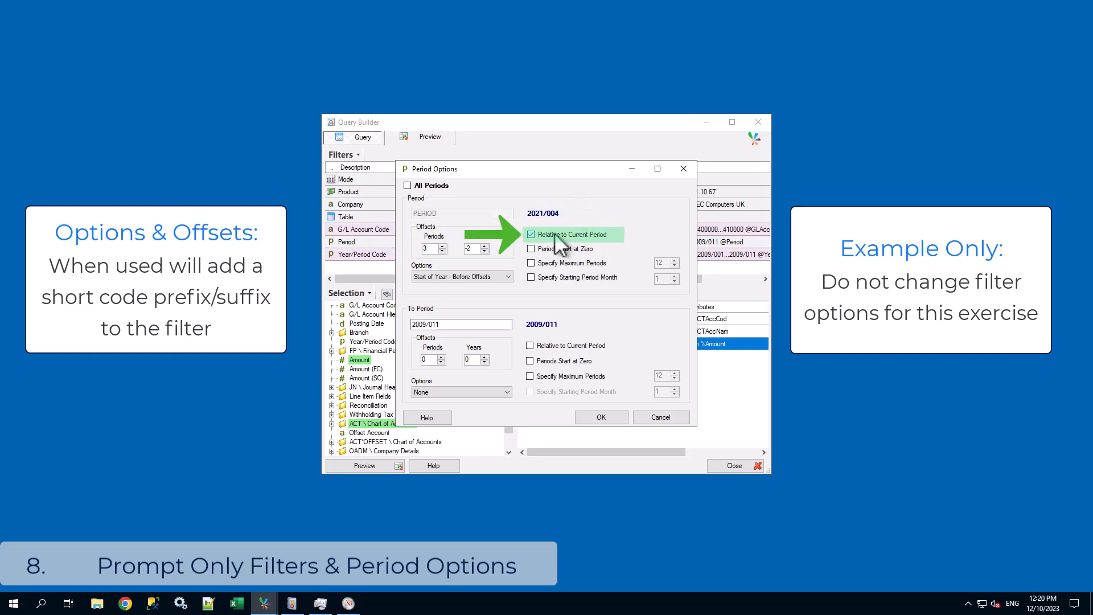
click(671, 419)
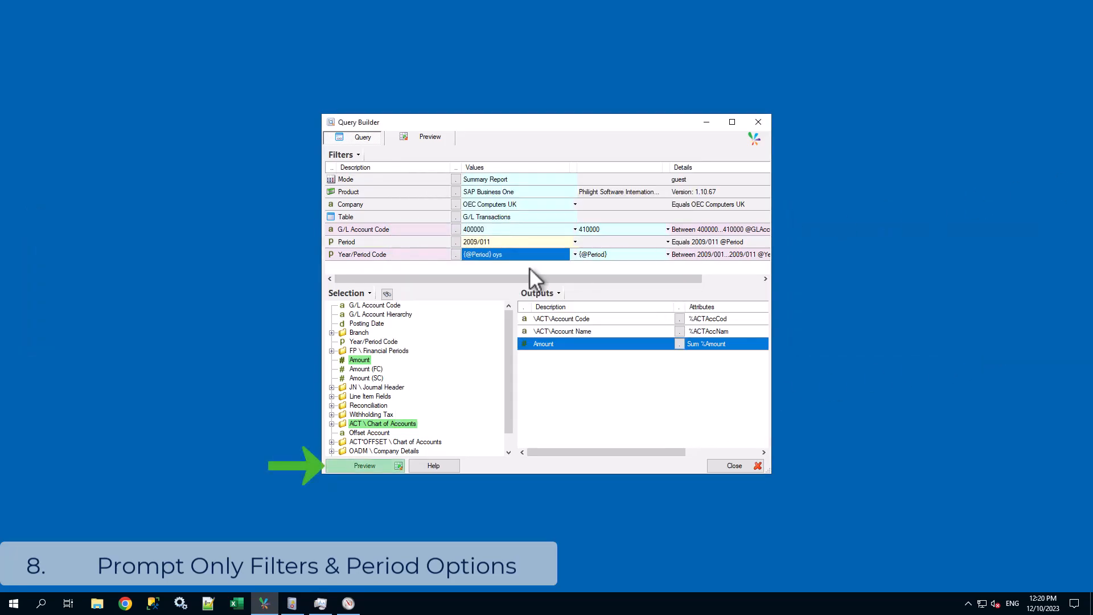
Preview the G/L Transactions query.
click(383, 466)
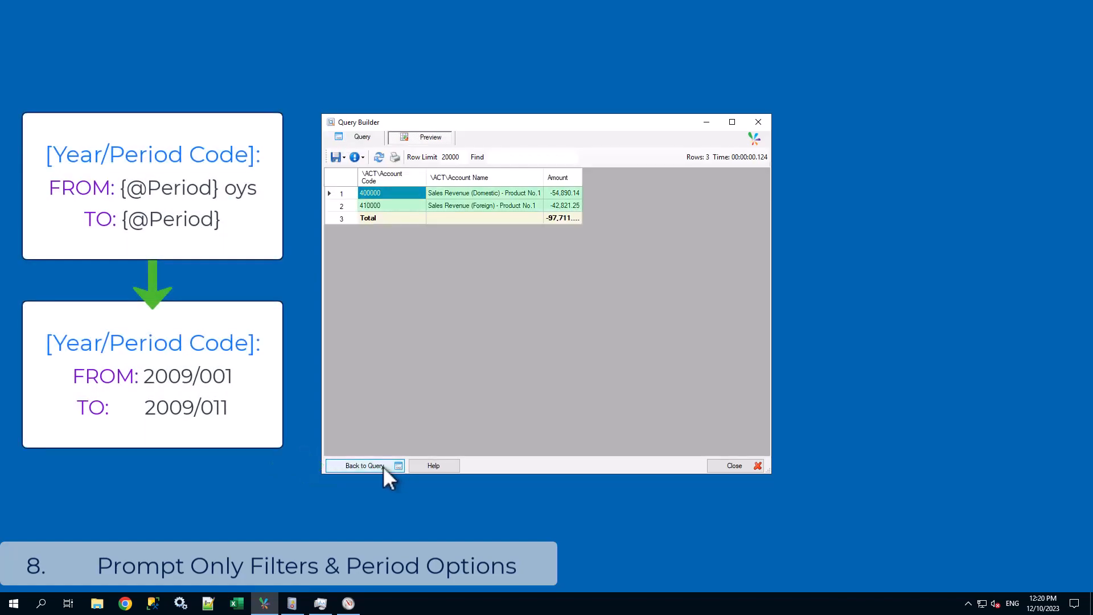